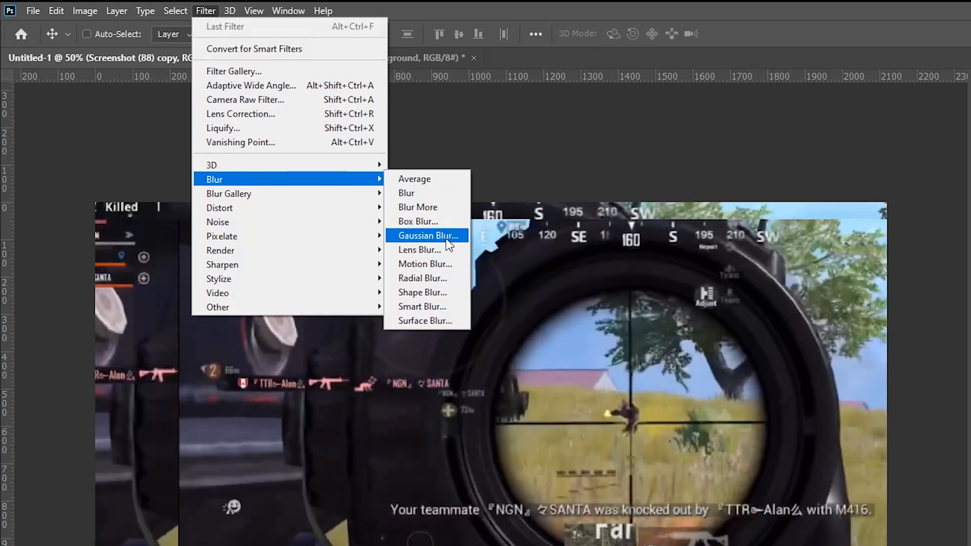
Apply a Gaussian Blur with an 18-pixel radius to the Screenshot (88) copy layer.
click(428, 235)
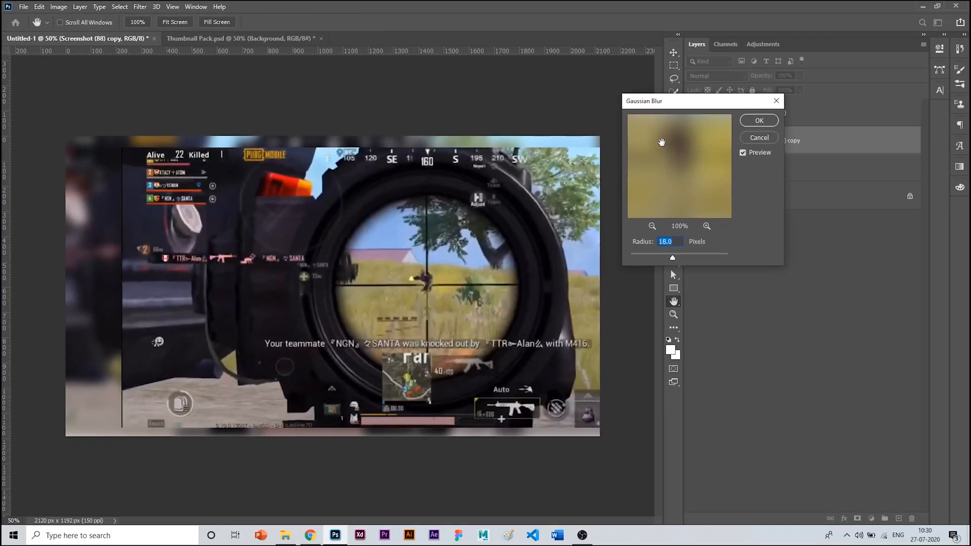
click(758, 120)
Convert the Screenshot (88) layer to a Smart Object and apply a Motion Blur at angle 0 with a distance of about 100 pixels.
right_click(823, 121)
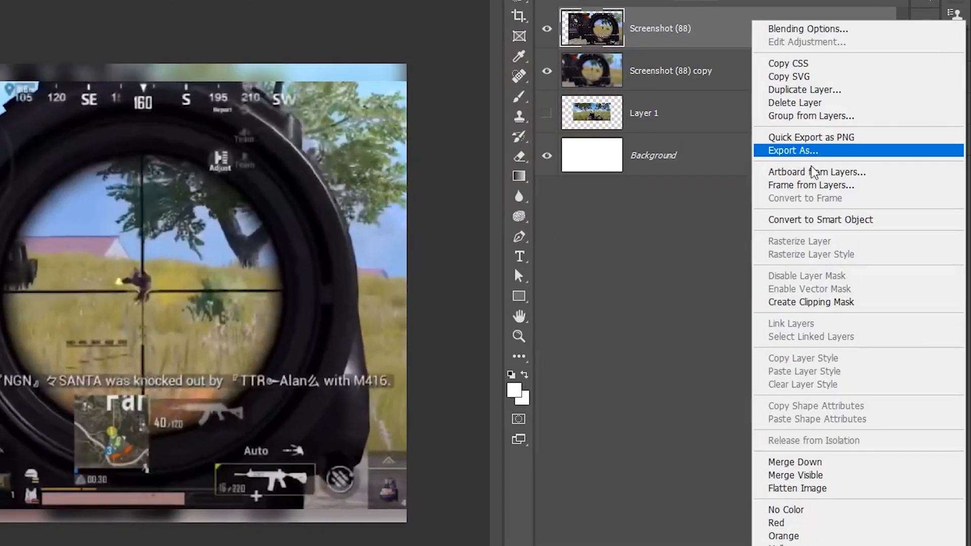
click(870, 220)
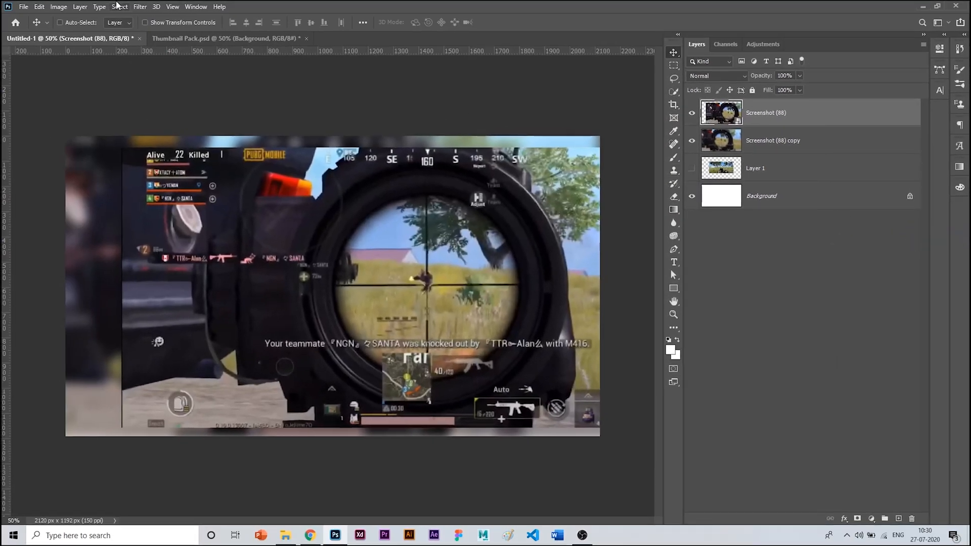
click(140, 6)
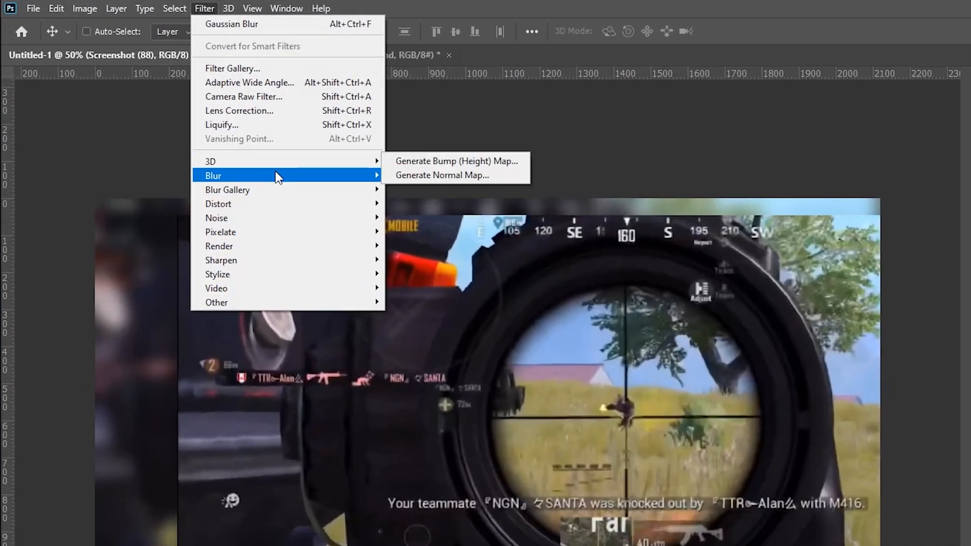
mouse_move(276, 173)
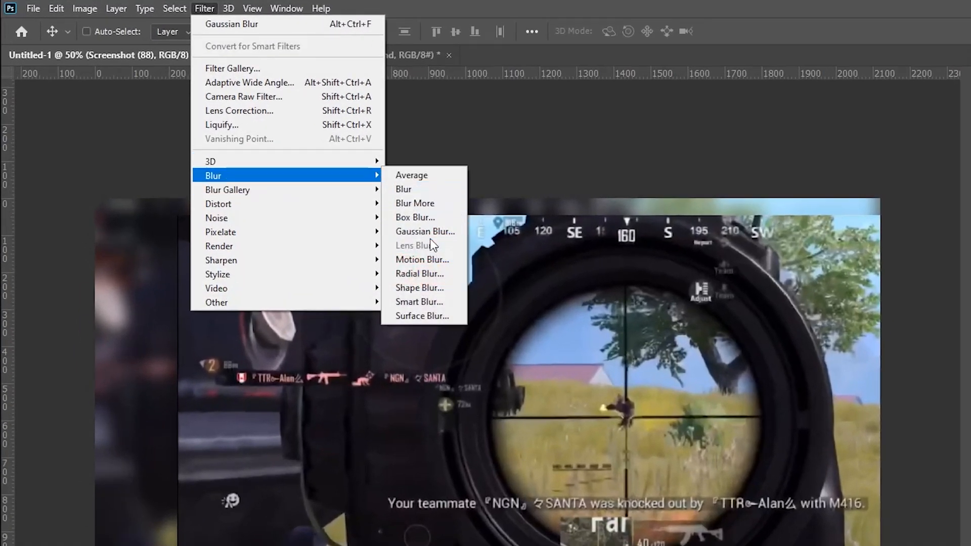
click(447, 259)
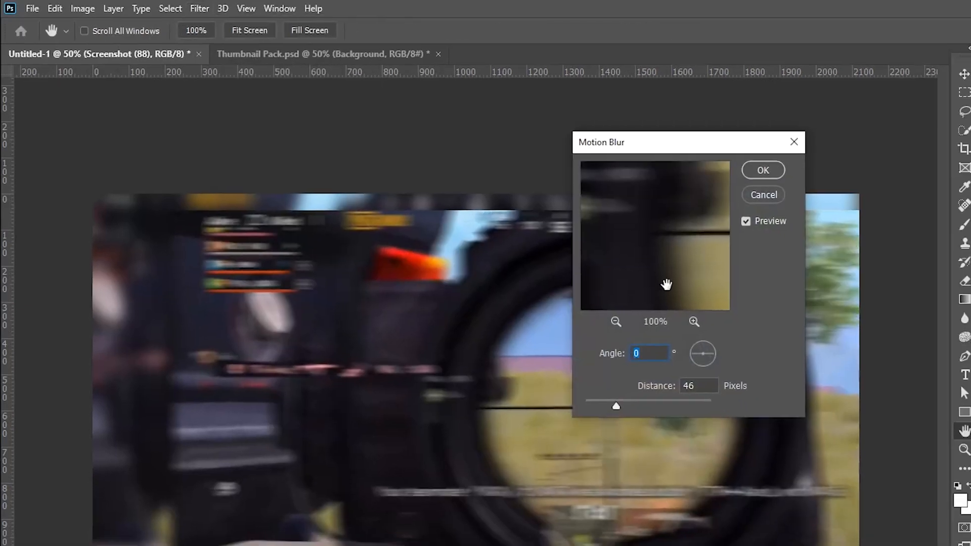
drag(663, 144, 958, 144)
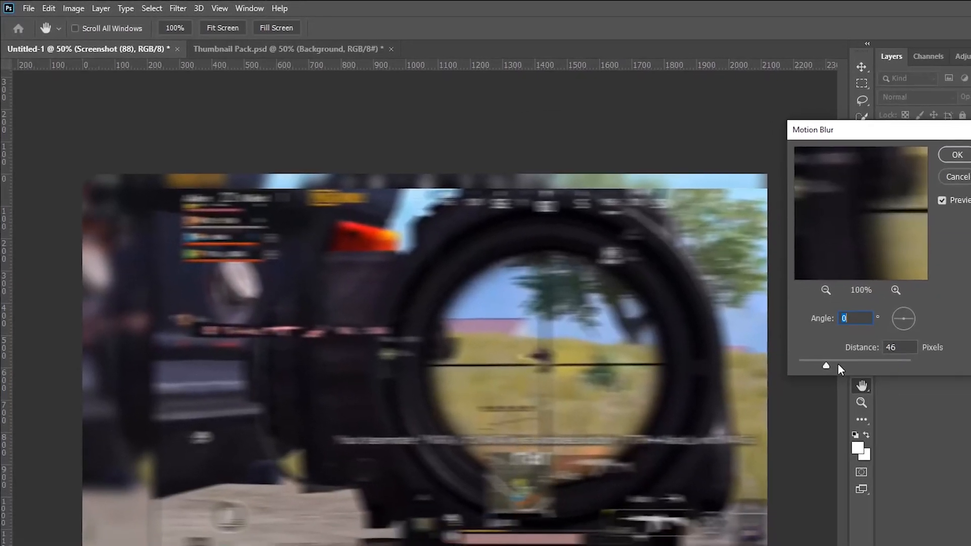
click(837, 363)
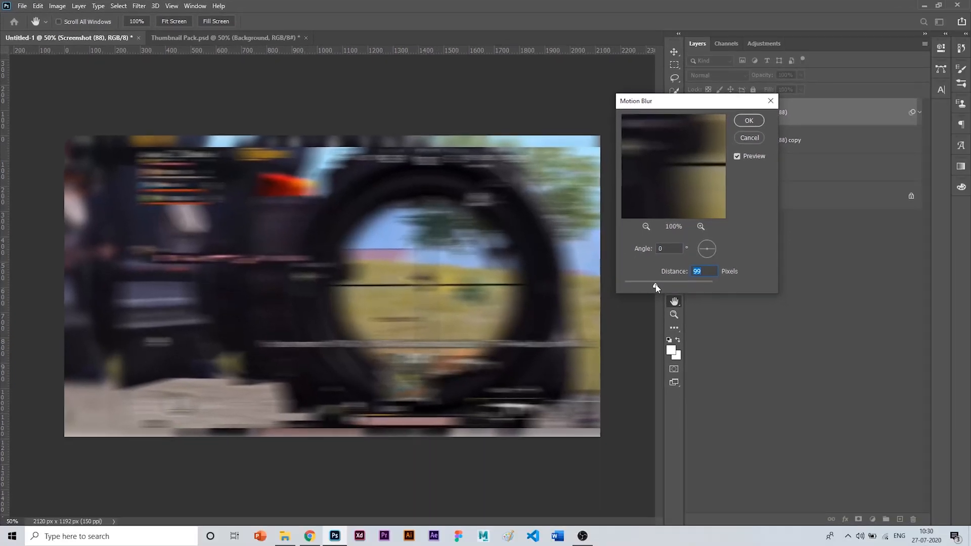
drag(655, 287, 659, 288)
click(749, 124)
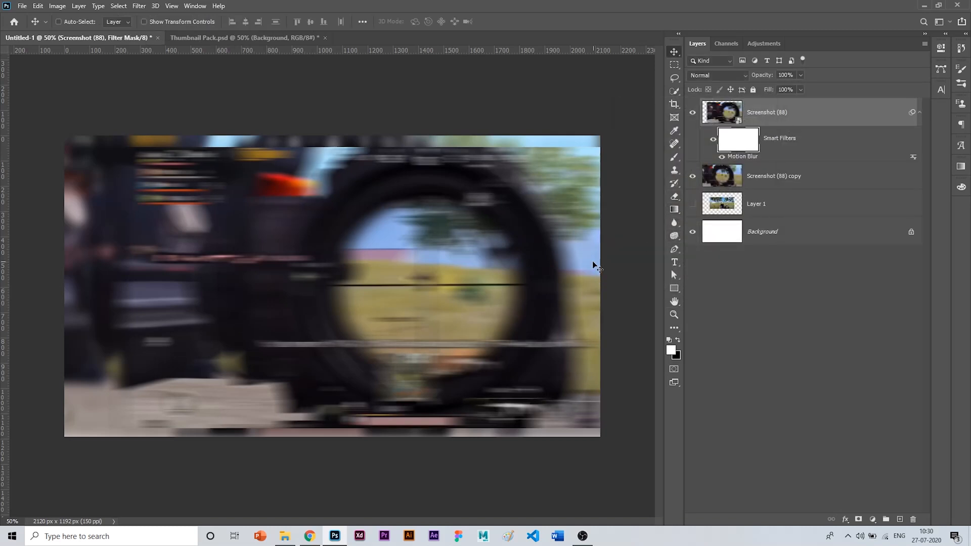
Set up the Brush tool at 1400 px with a black foreground colour for painting the smart filter mask.
click(674, 157)
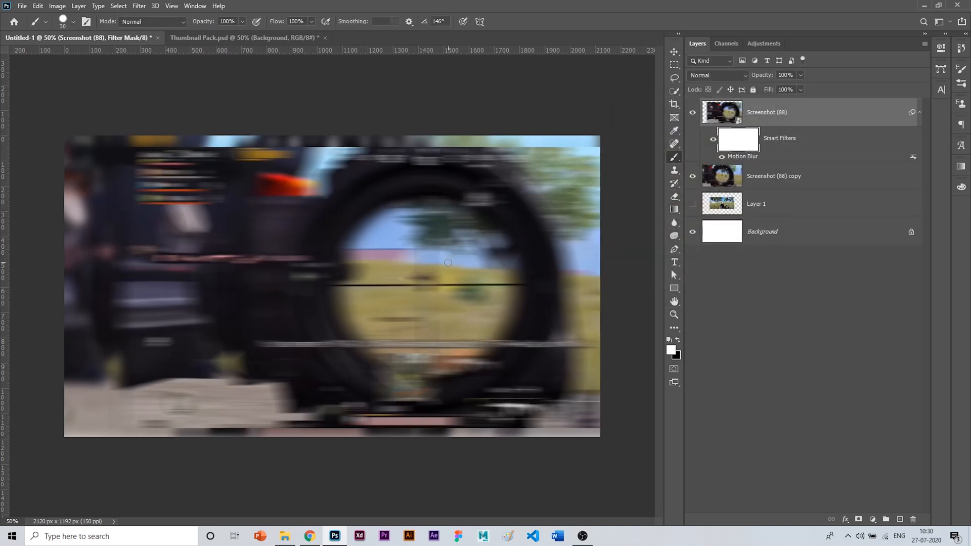
key(bracketright)
key(bracketright)
key(bracketright)
key(bracketright)
key(bracketright)
key(bracketright)
key(bracketright)
key(bracketright)
key(bracketright)
key(bracketright)
key(bracketright)
key(bracketright)
key(bracketright)
key(bracketright)
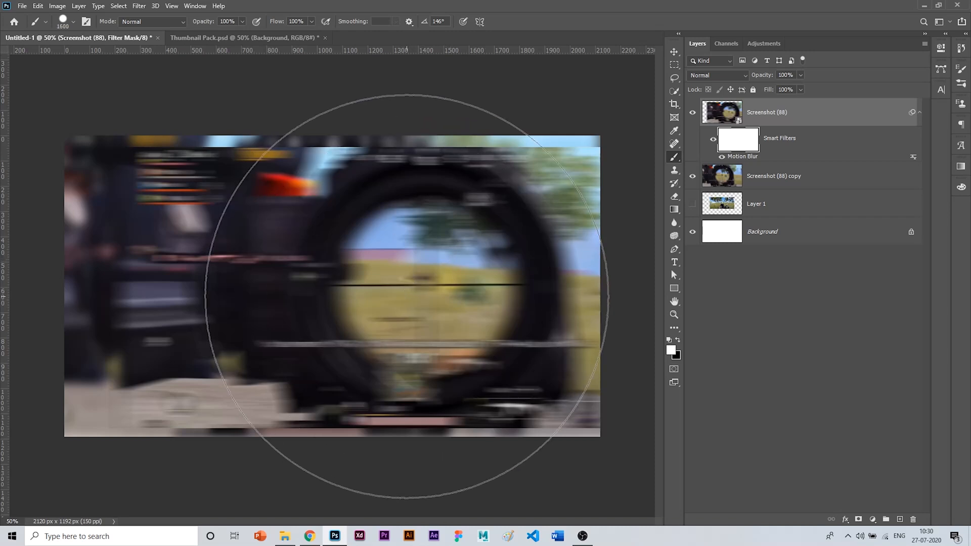
key(bracketleft)
key(bracketleft)
key(x)
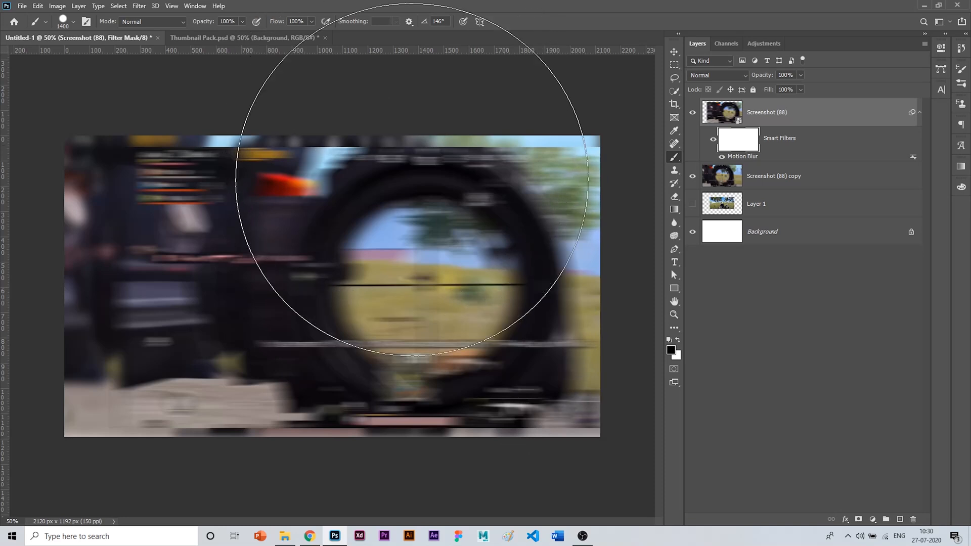
Try a hard-edged black dab over the scope on the filter mask, undo it, and set the brush to minimum hardness.
click(418, 288)
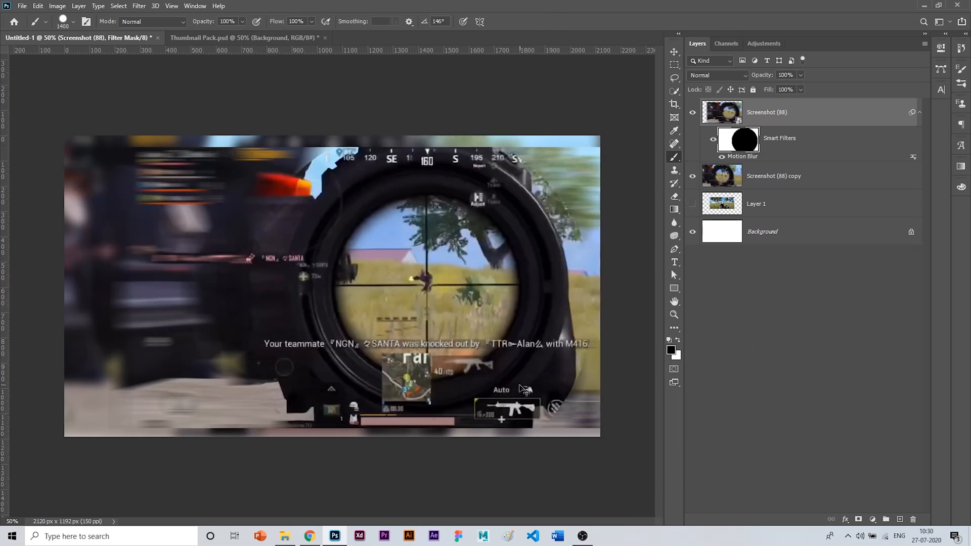
key(ctrl+z)
right_click(449, 292)
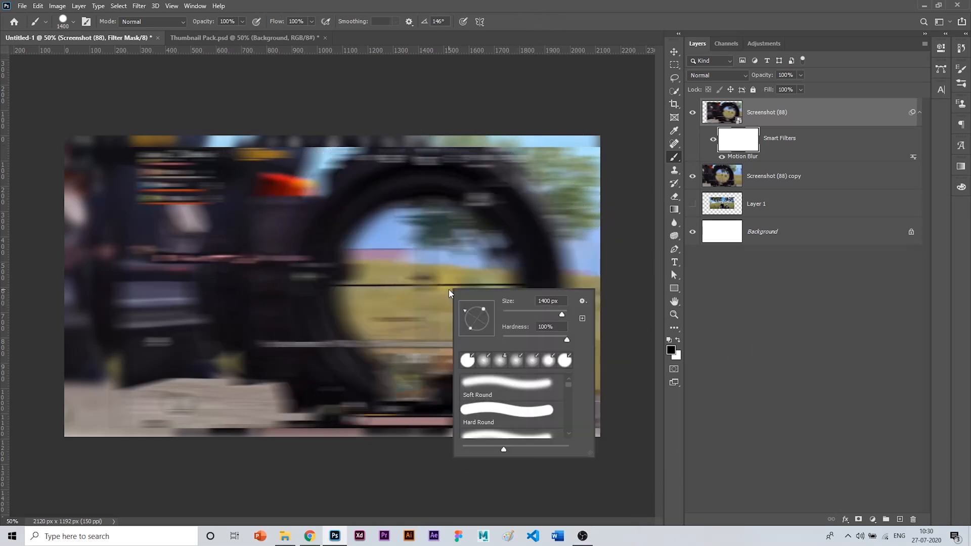
click(502, 340)
click(566, 26)
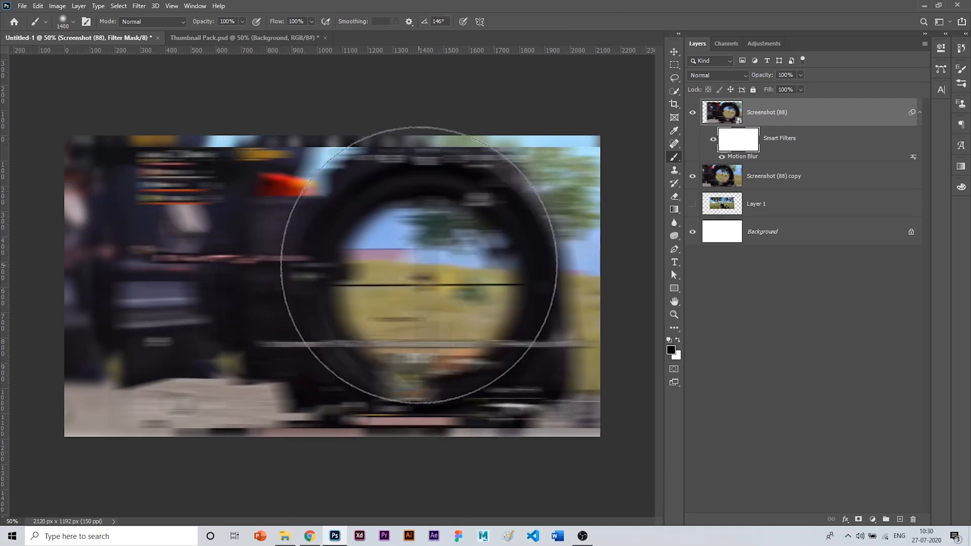
Clear the motion blur over the scope with soft black dabs on the filter mask, using brush sizes of 1100, 1400 and 1500 px.
click(419, 264)
key(ctrl+z)
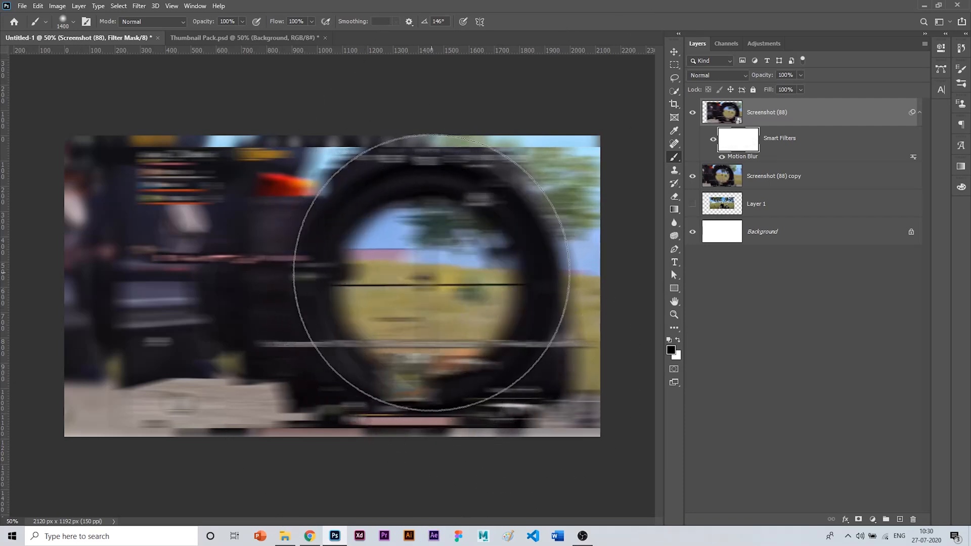
key(bracketleft)
key(bracketleft)
key(bracketleft)
click(426, 275)
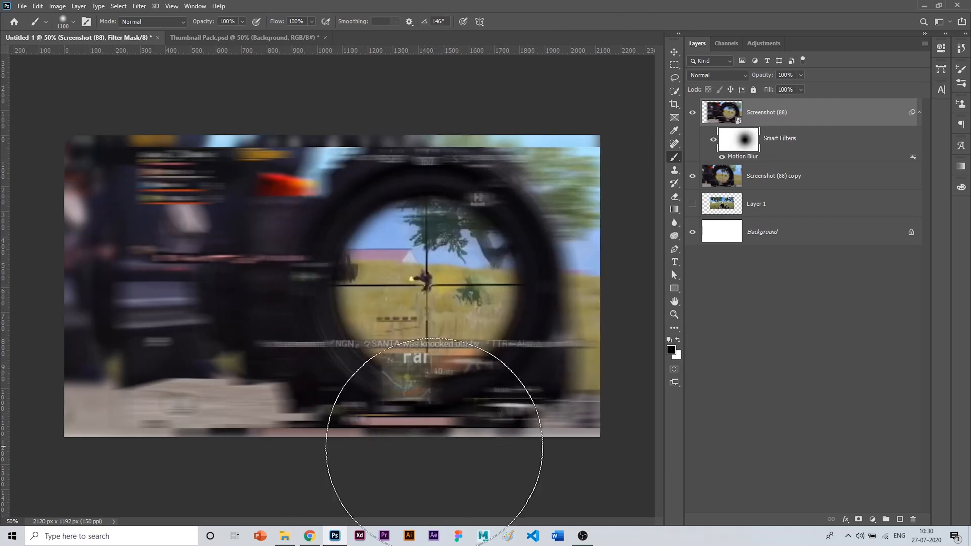
key(bracketright)
key(bracketright)
key(bracketright)
click(424, 294)
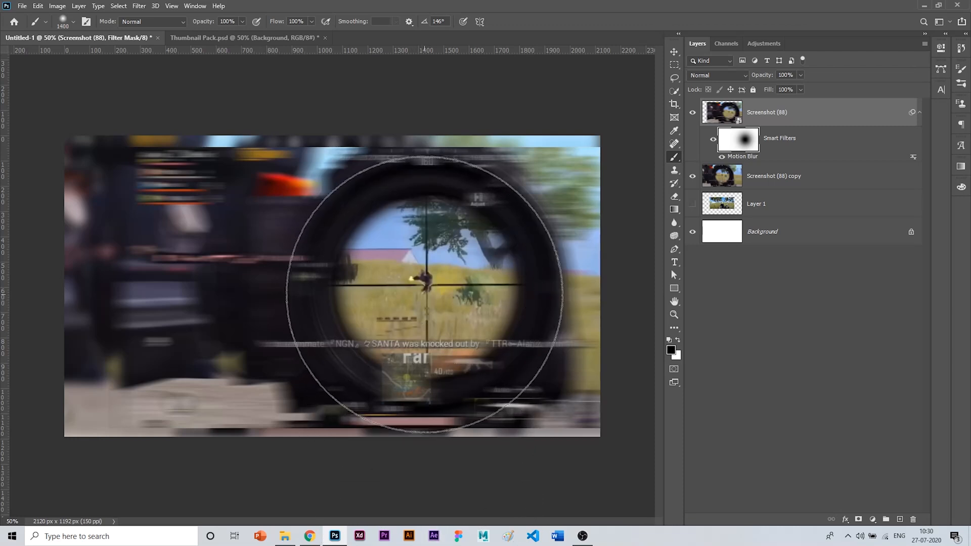
key(bracketright)
click(437, 295)
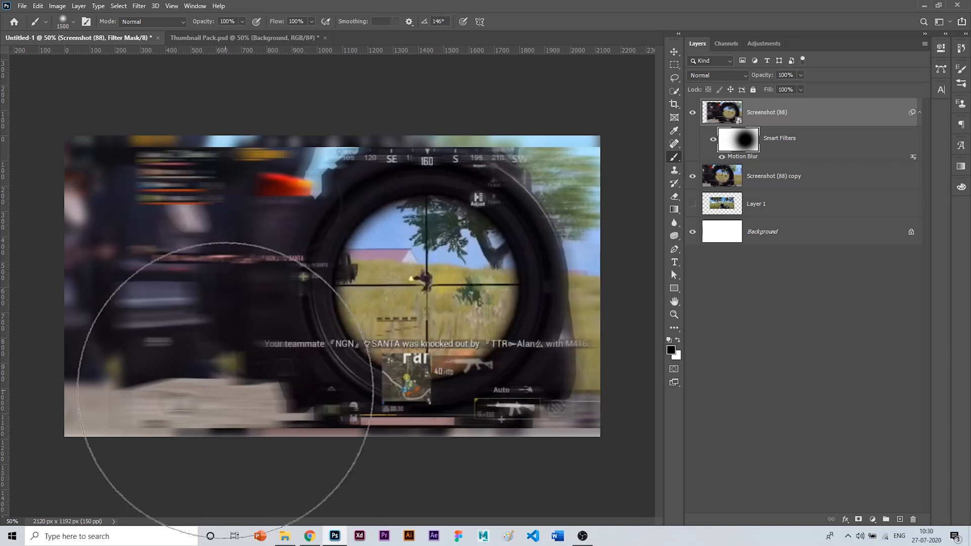
Restore motion blur along the scope's upper edge by painting white on the filter mask with a 400 px brush.
key(x)
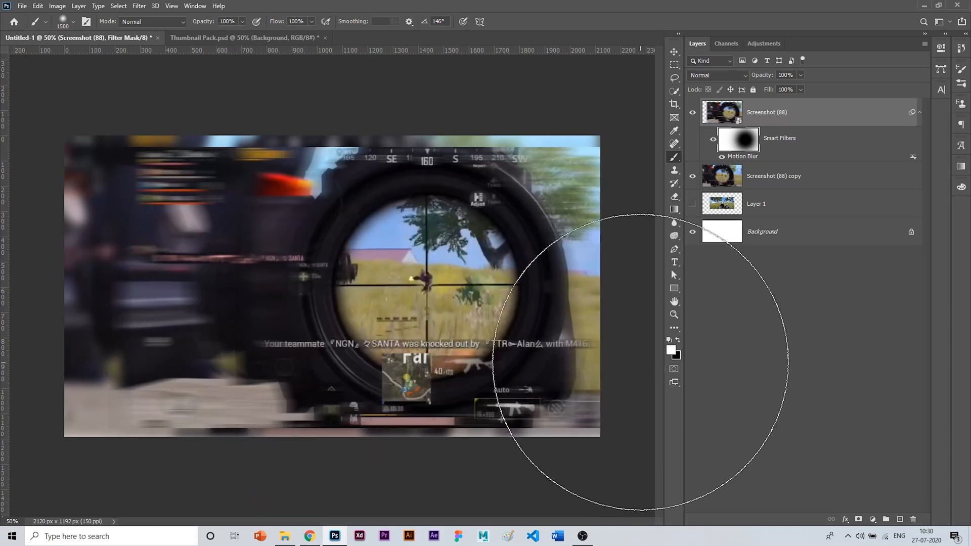
key(bracketleft)
key(bracketleft)
key(bracketleft)
key(bracketleft)
key(bracketleft)
key(bracketleft)
key(bracketleft)
key(bracketleft)
key(bracketleft)
key(bracketleft)
key(bracketleft)
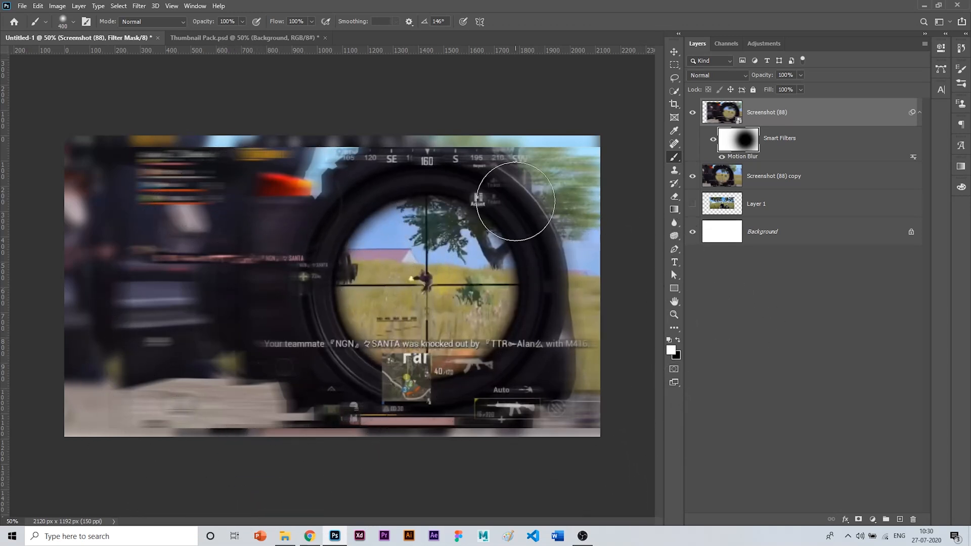
mouse_move(541, 124)
mouse_down()
mouse_move(461, 109)
mouse_move(496, 113)
mouse_move(356, 120)
mouse_move(271, 144)
mouse_move(362, 148)
mouse_move(350, 128)
mouse_move(199, 197)
mouse_up()
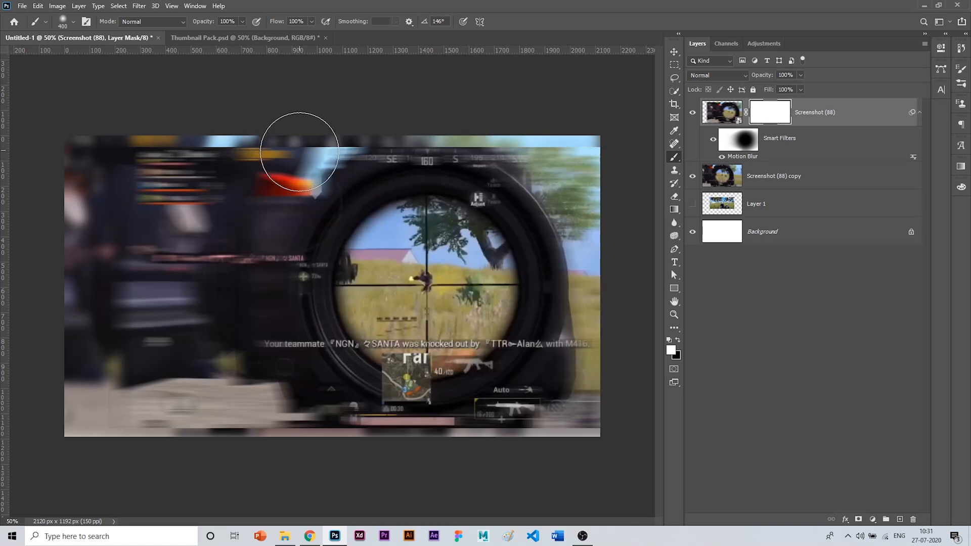
Paint black on the Screenshot (88) layer mask along the image's outer edges to blend the sharp border into the blurred copy.
key(x)
mouse_move(242, 119)
mouse_down()
mouse_move(371, 112)
mouse_move(525, 123)
mouse_up()
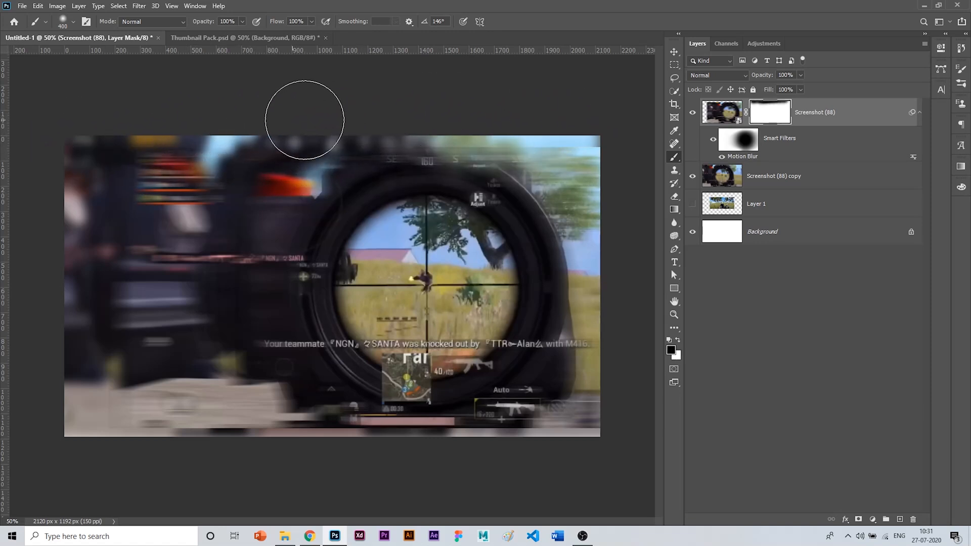
mouse_move(288, 455)
mouse_down()
mouse_move(109, 396)
mouse_move(128, 336)
mouse_move(254, 450)
mouse_move(134, 345)
mouse_move(171, 414)
mouse_up()
Refine the layer mask by painting white over the scope's upper rim and black over the orange patch beside it.
key(x)
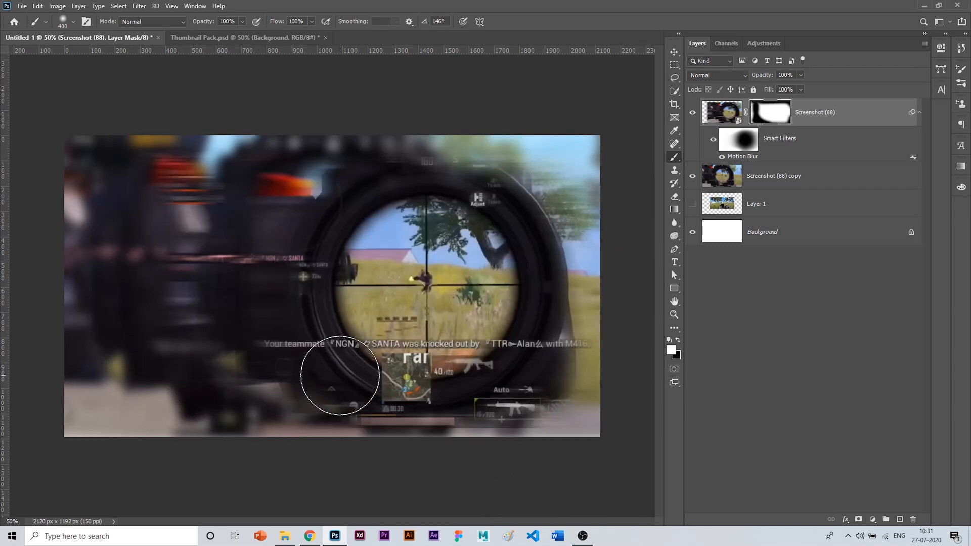
mouse_move(465, 162)
mouse_down()
mouse_move(433, 162)
mouse_move(325, 209)
mouse_up()
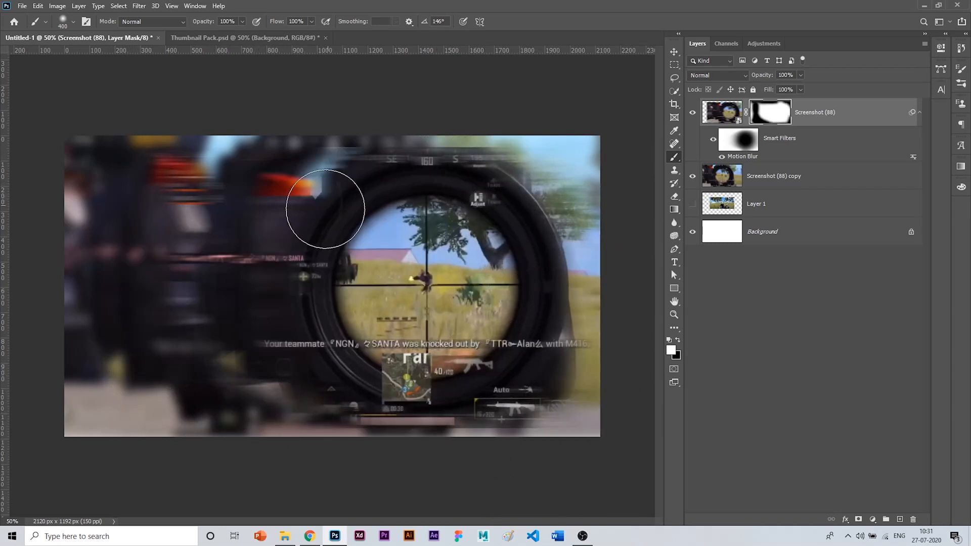
key(x)
drag(310, 145, 301, 189)
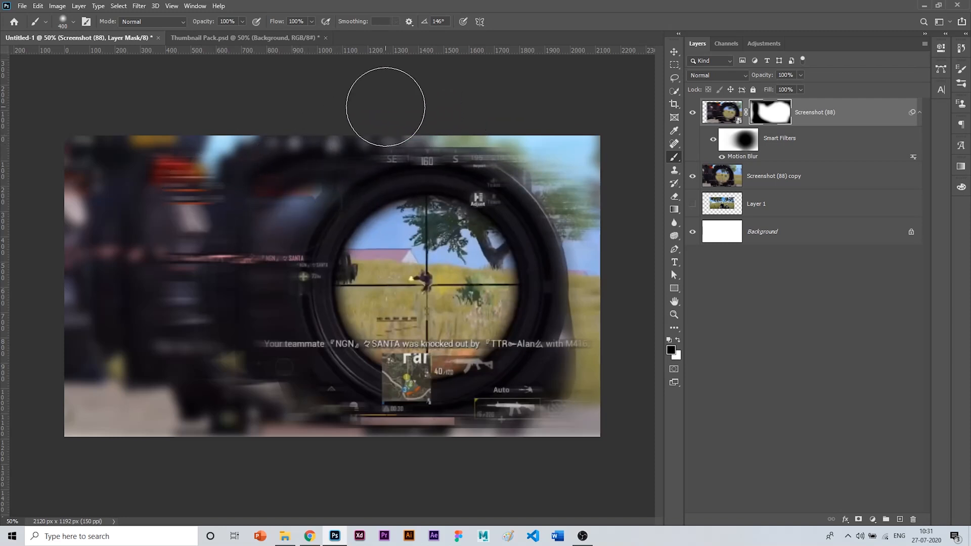
right_click(450, 113)
right_click(572, 145)
click(659, 49)
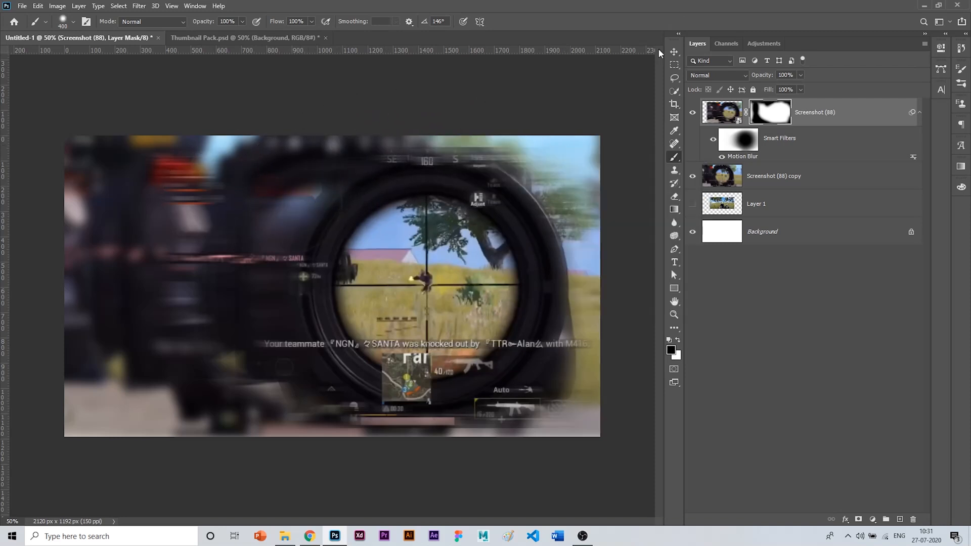
Try touching up the layer mask around the top of the scope, reducing the brush to 200 px, and undo the strokes.
mouse_move(419, 112)
mouse_down()
mouse_move(509, 122)
mouse_move(541, 139)
mouse_move(451, 208)
mouse_move(467, 207)
mouse_move(433, 195)
mouse_move(497, 151)
mouse_move(523, 114)
mouse_move(494, 125)
mouse_move(501, 135)
mouse_move(390, 143)
mouse_move(468, 155)
mouse_up()
key(x)
key(x)
key(bracketleft)
key(bracketleft)
key(bracketleft)
key(ctrl+z)
key(ctrl+z)
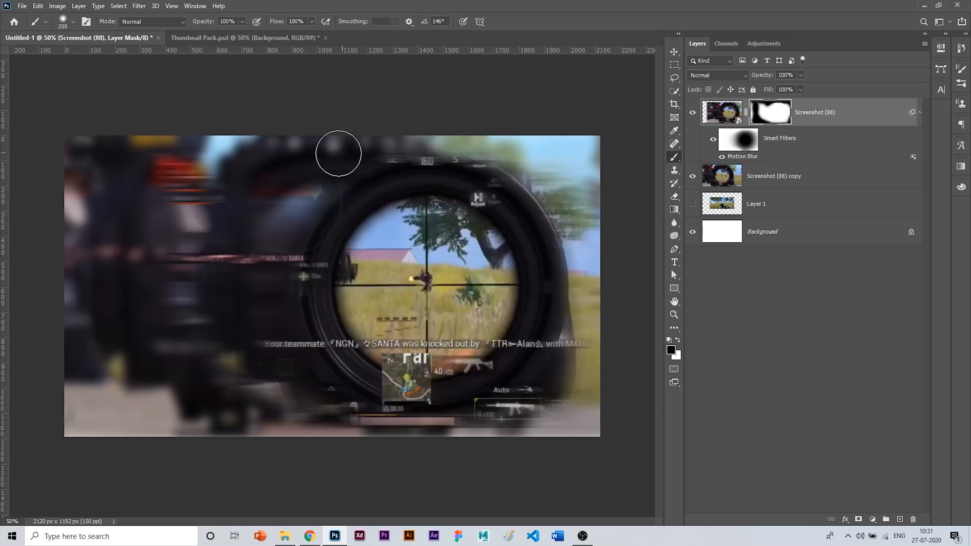
click(562, 170)
key(ctrl+z)
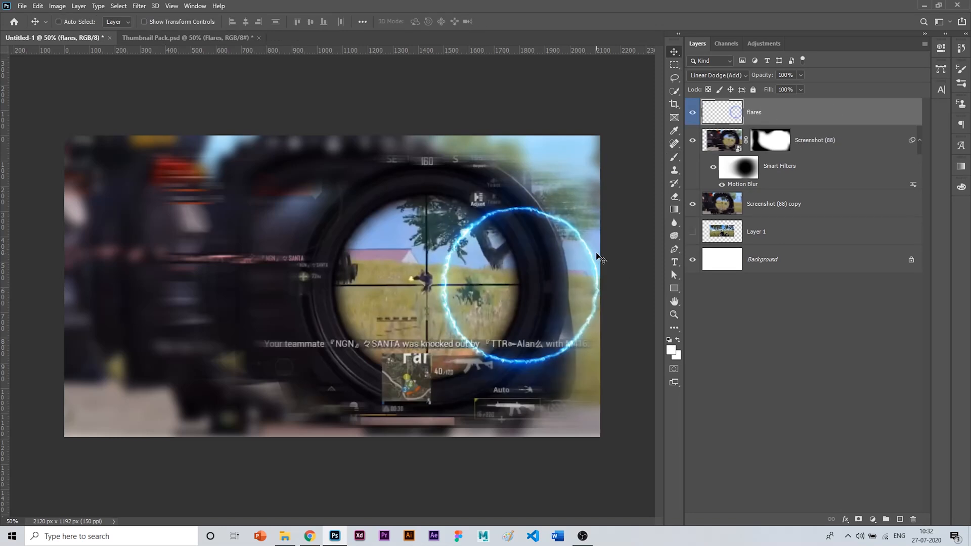
Centre the blue flare ring on the scope lens and scale it up proportionally to about 126%.
drag(598, 258, 504, 258)
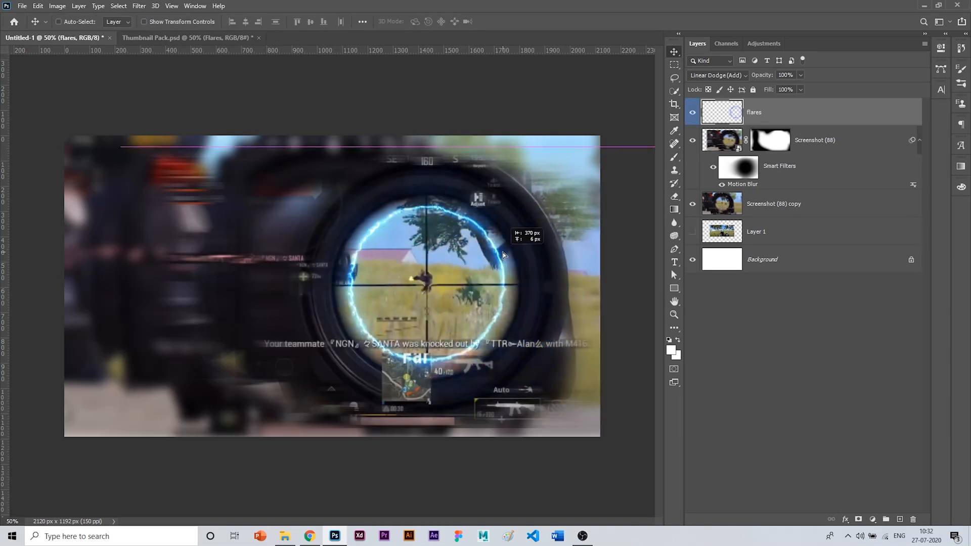
key(ctrl+t)
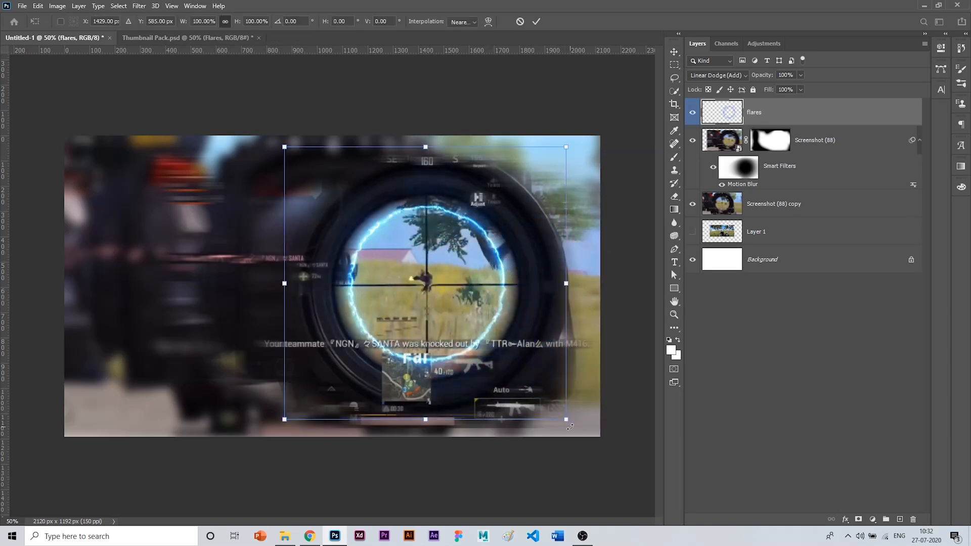
drag(570, 428, 600, 458)
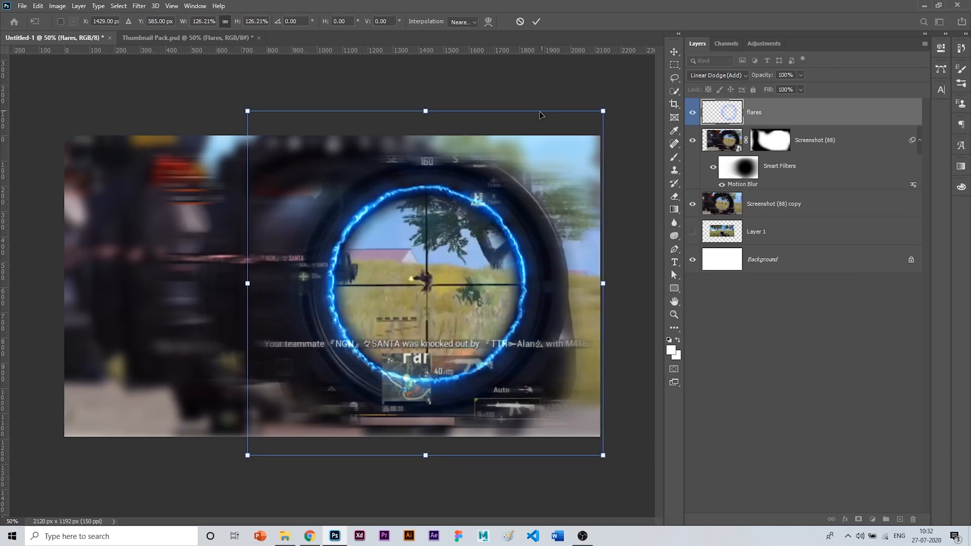
click(536, 23)
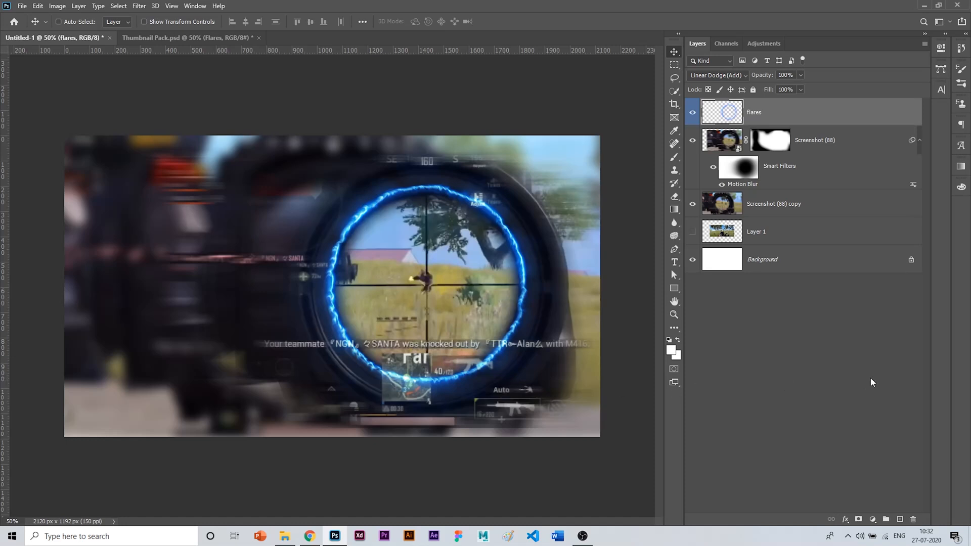
Select the Screenshot (88) layer.
click(843, 141)
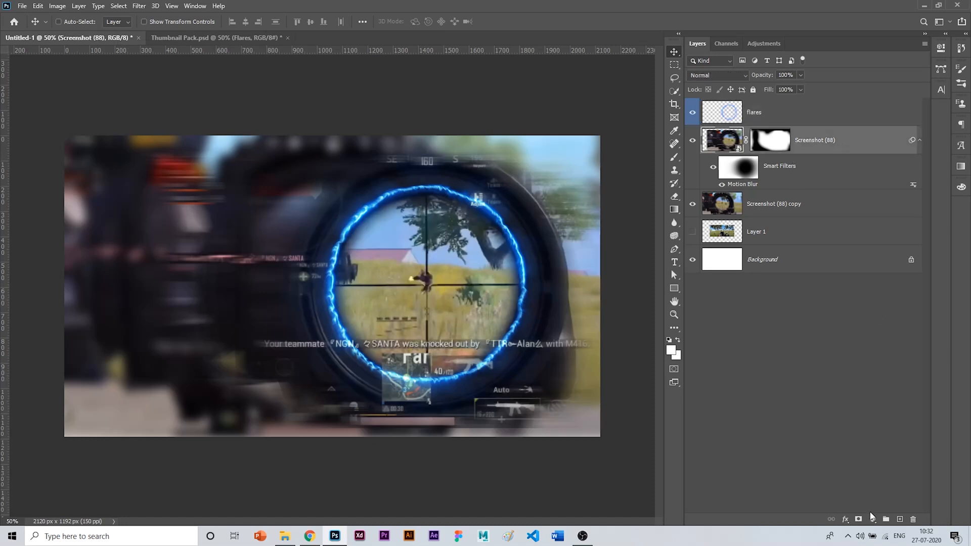
click(872, 519)
click(880, 342)
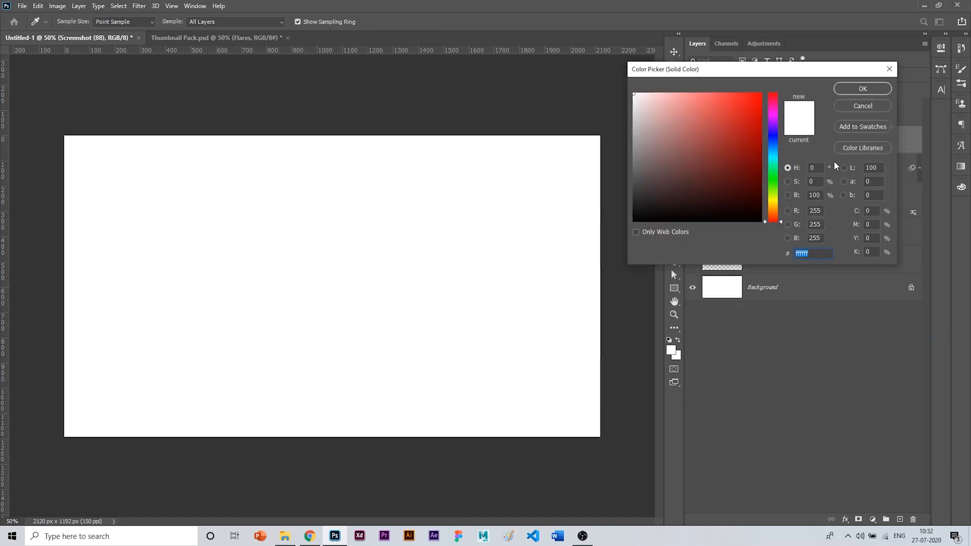
click(862, 106)
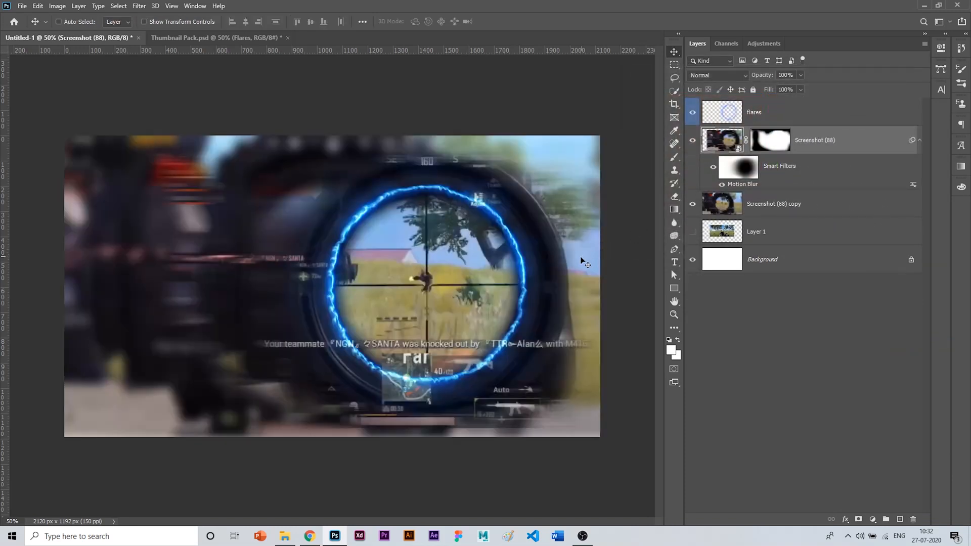
Sample light blue from the flare ring, add a solid colour fill layer in #67b3de above Screenshot (88), and set its blend mode to Hue.
click(439, 186)
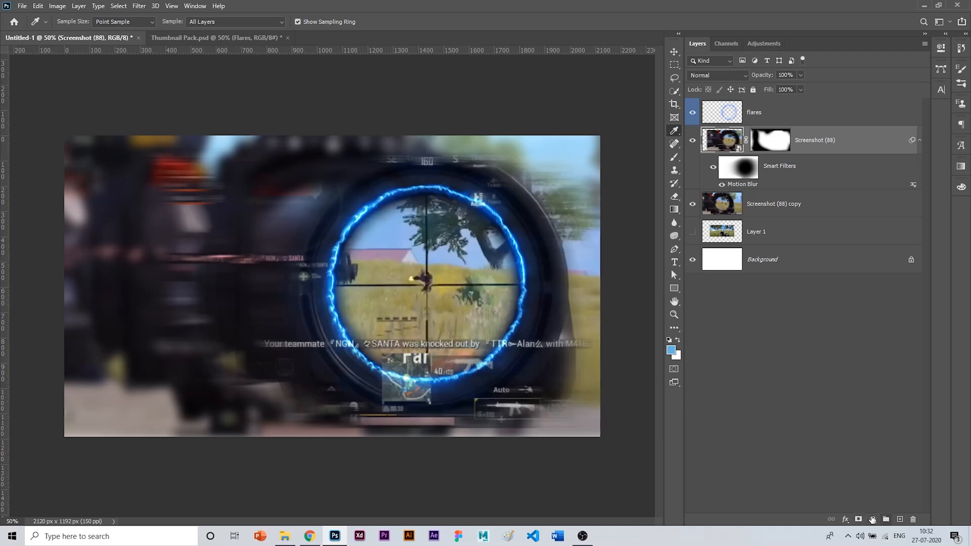
click(872, 518)
click(878, 336)
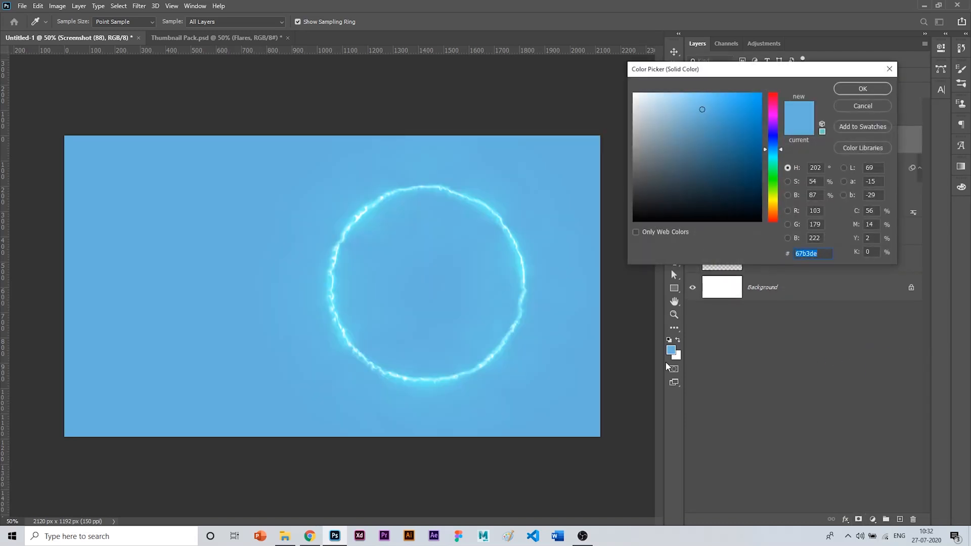
click(862, 88)
click(717, 75)
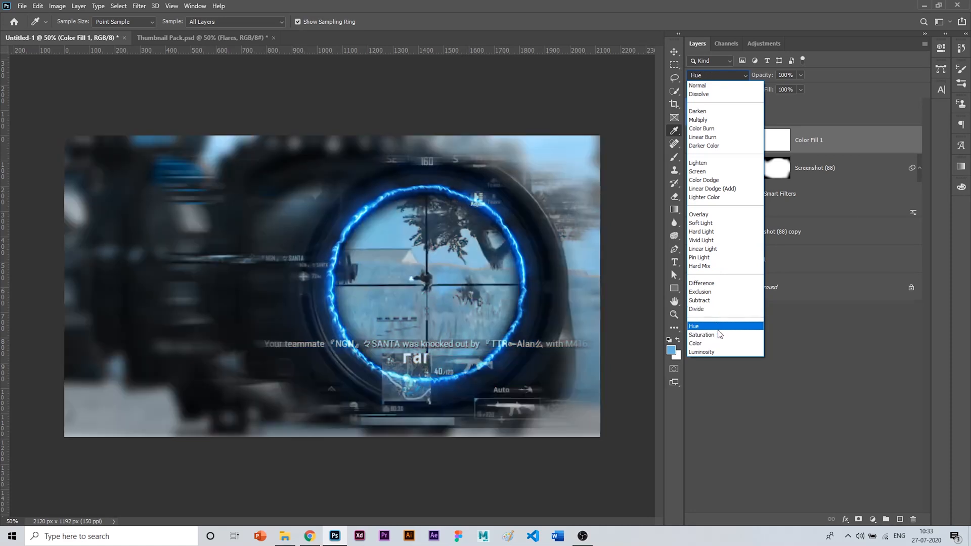
click(718, 330)
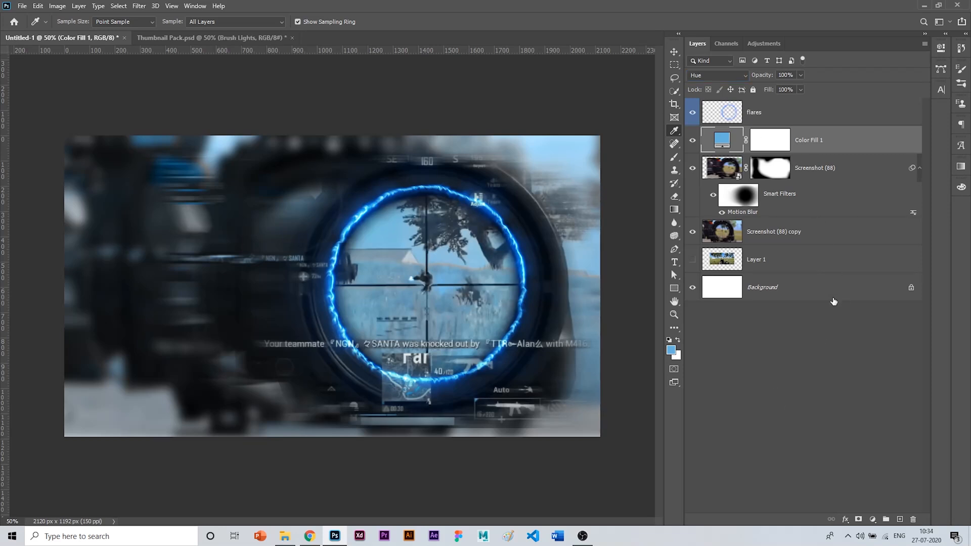
Add a new layer above the colour fill and dab light blue on the scope lens's left side with a soft 500 px brush.
click(900, 520)
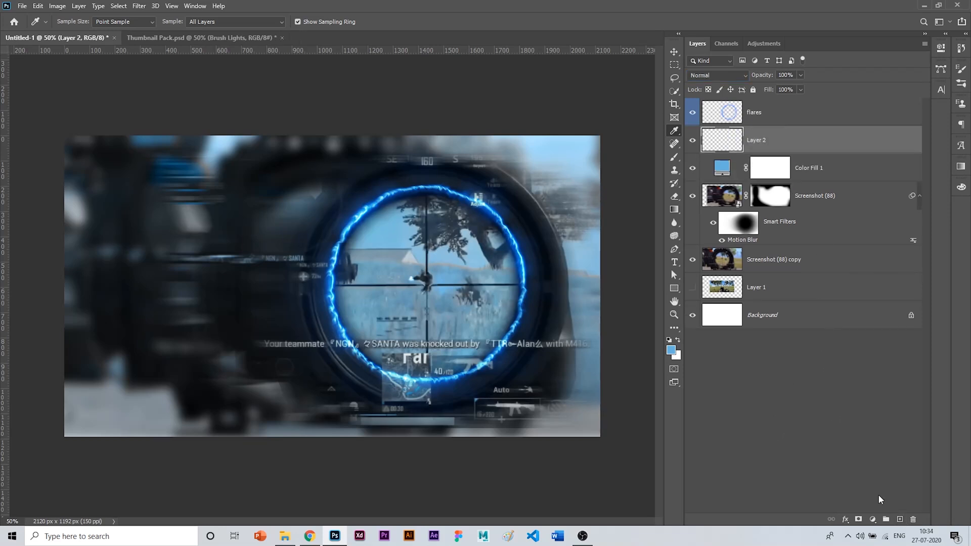
key(b)
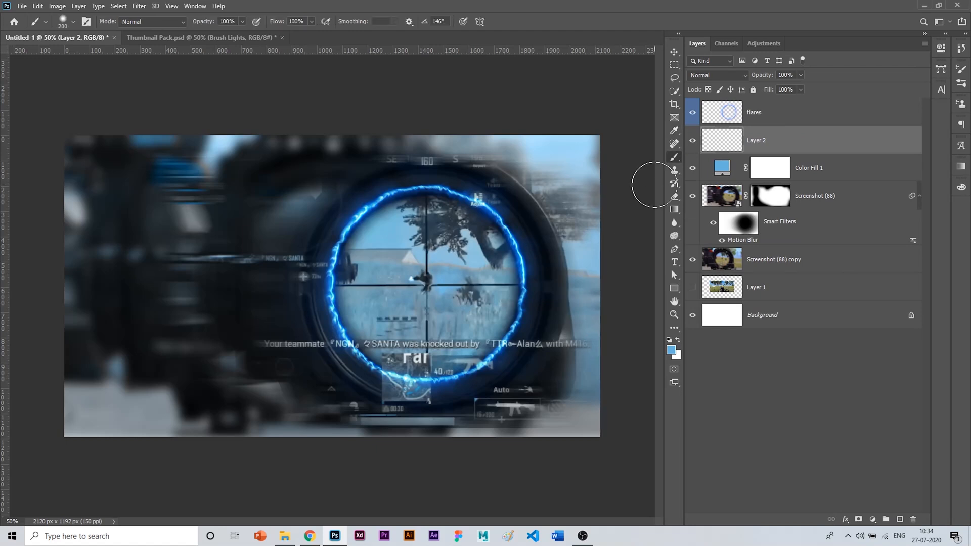
right_click(531, 204)
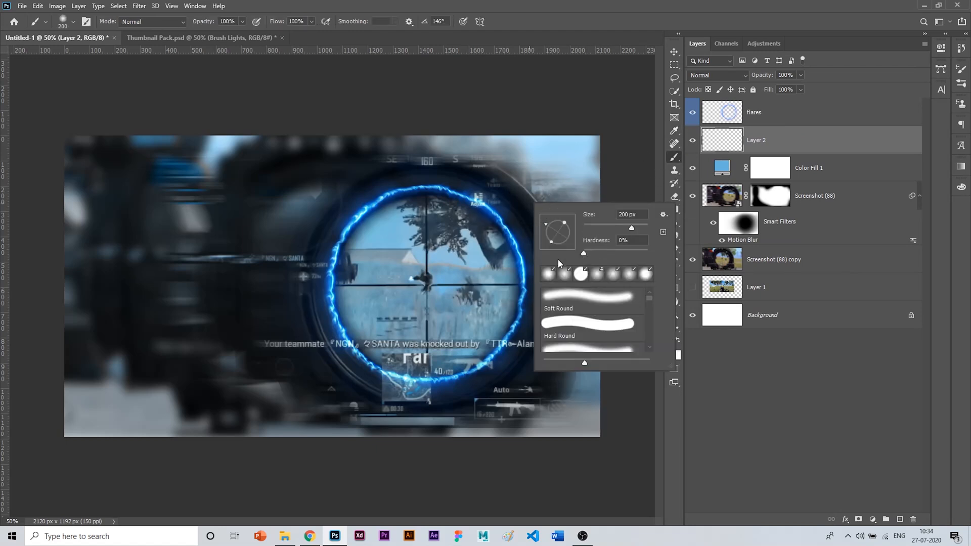
key(Return)
key(bracketright)
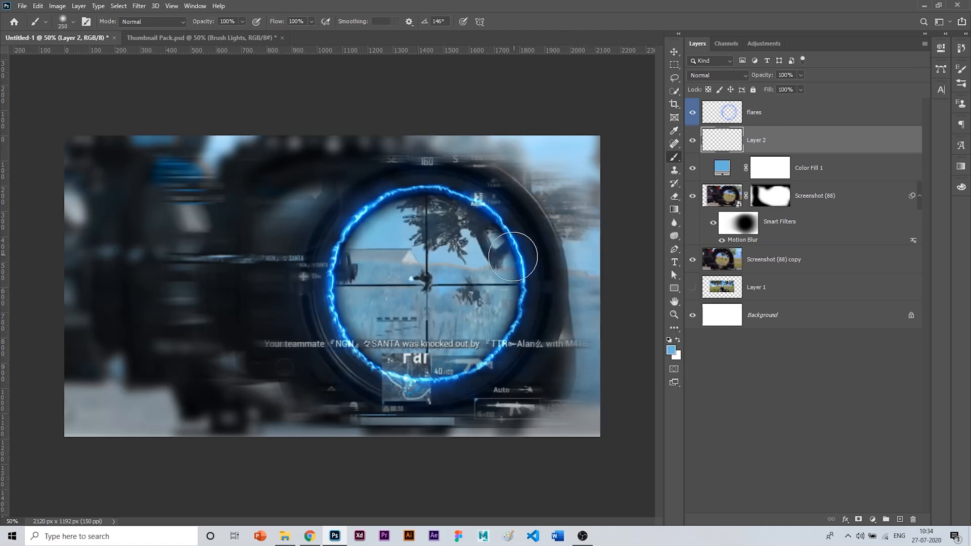
key(bracketright)
key(bracketright)
key(bracketright)
key(bracketright)
key(bracketright)
key(bracketright)
click(354, 289)
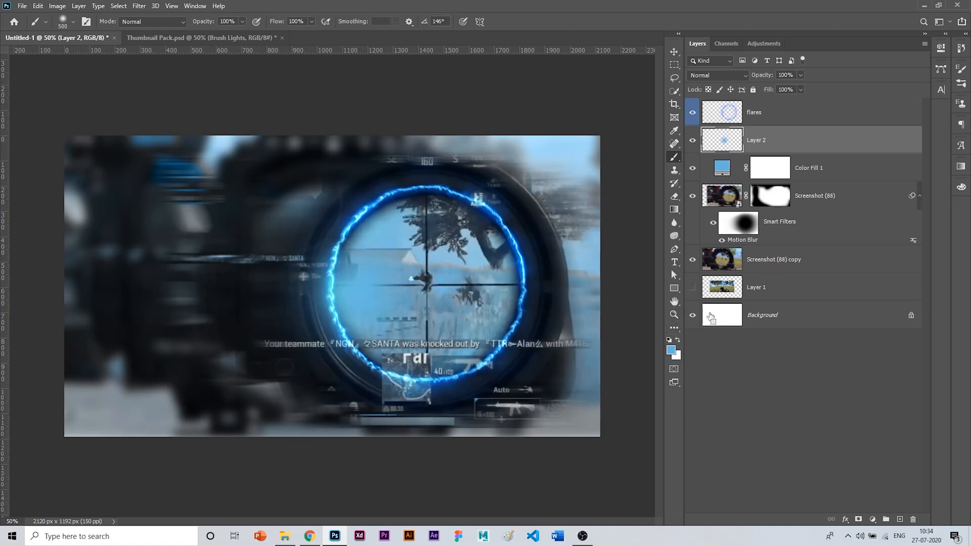
Scale the light blue dab proportionally to about 384% and move it down so its glow rises from the image's lower edge.
key(ctrl+t)
key(ctrl+0)
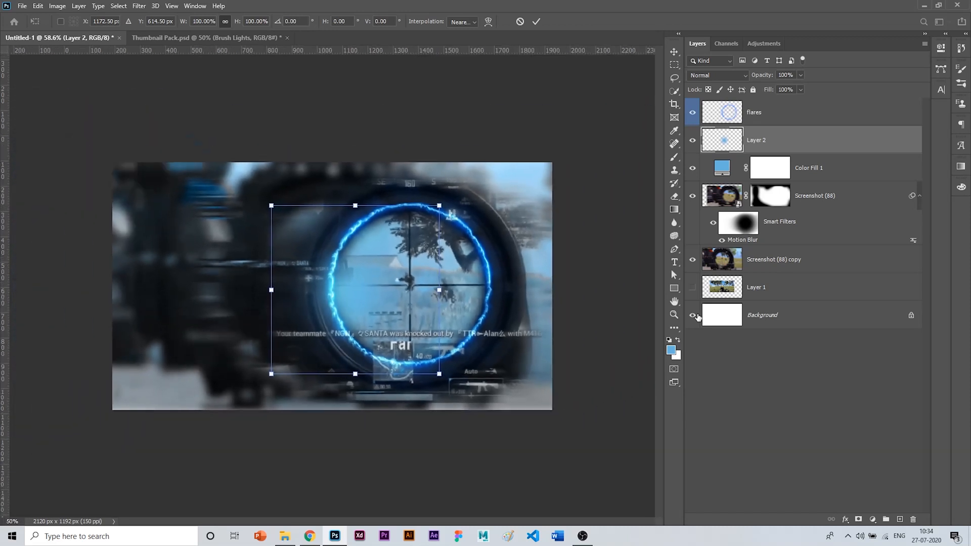
key(ctrl+minus)
key(ctrl+minus)
drag(350, 357, 340, 471)
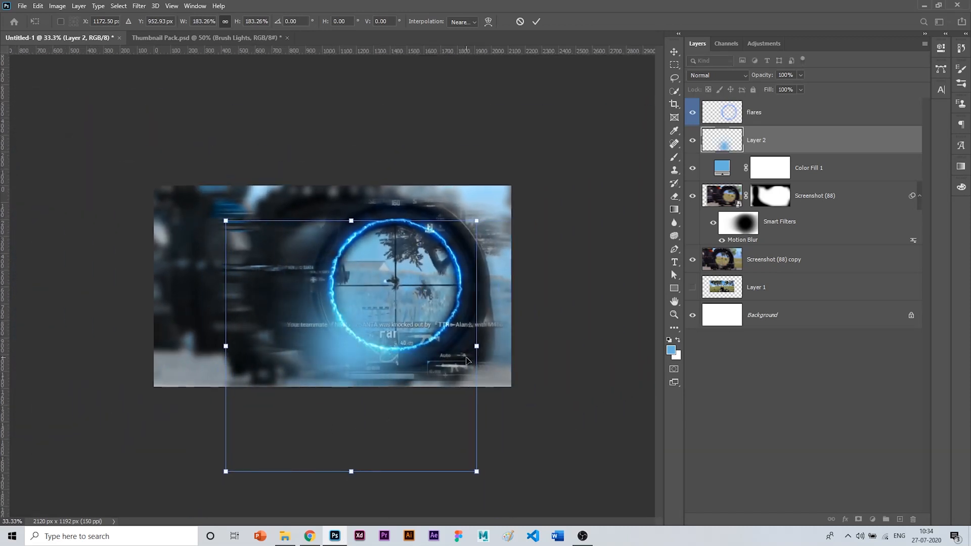
drag(475, 348, 500, 402)
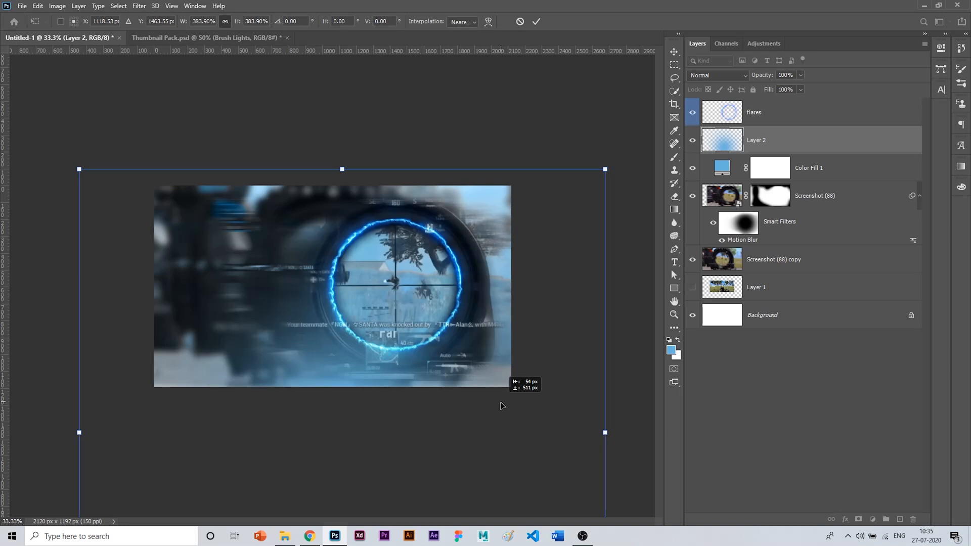
drag(500, 406, 500, 407)
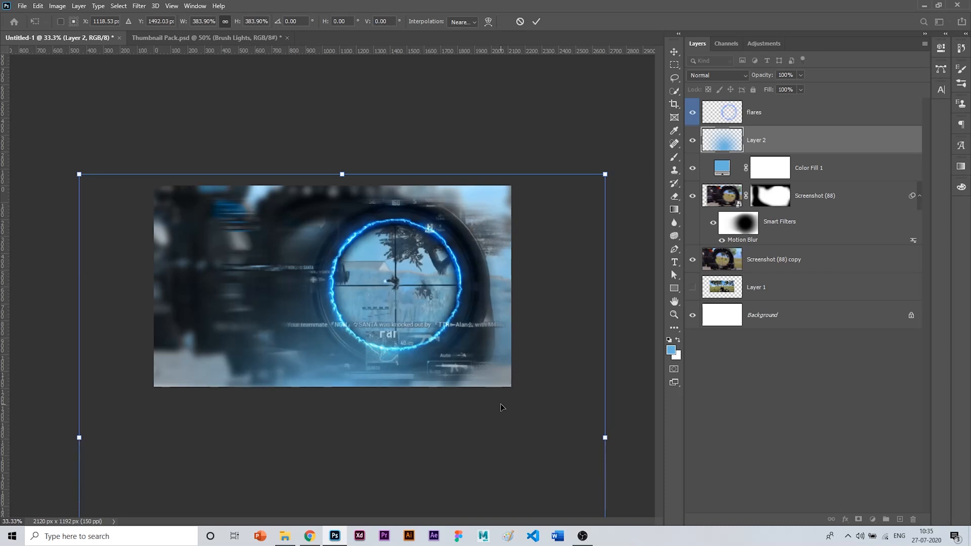
click(536, 22)
key(b)
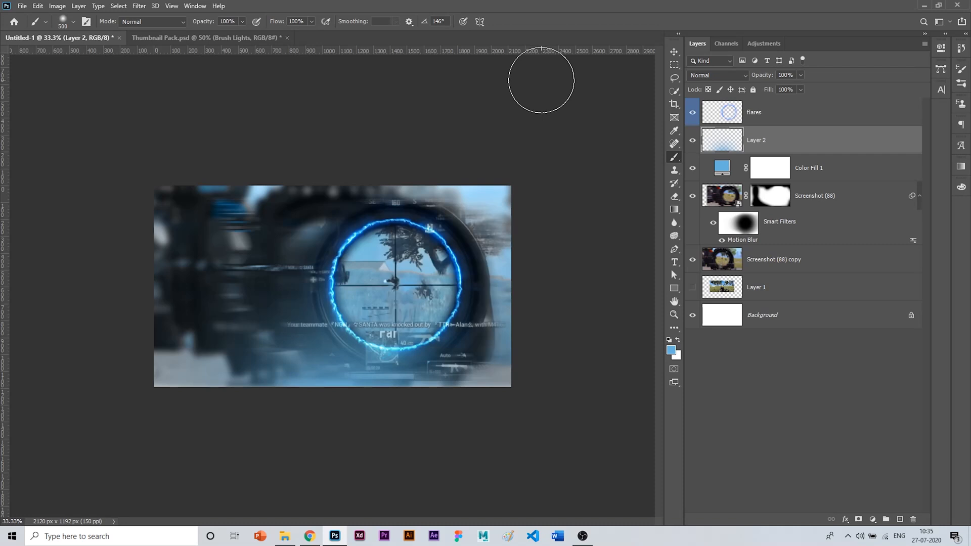
Group the layers from Screenshot (88) down to Layer 1 and name the group Img.
click(807, 115)
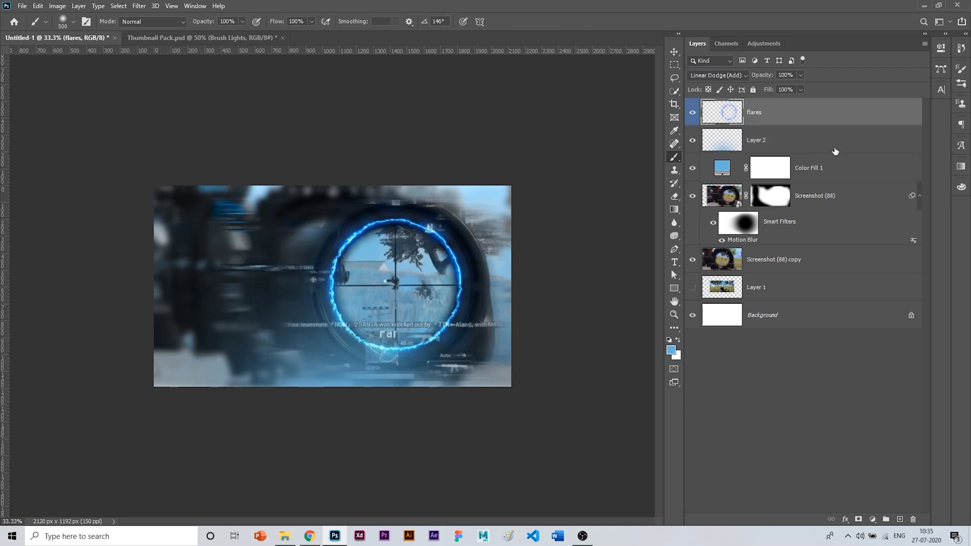
click(852, 188)
shift+click(849, 283)
key(ctrl+g)
double_click(733, 191)
text(Img)
key(Return)
Group the flares, Layer 2 and Color Fill 1 layers and name the group lights.
click(758, 169)
shift+click(749, 116)
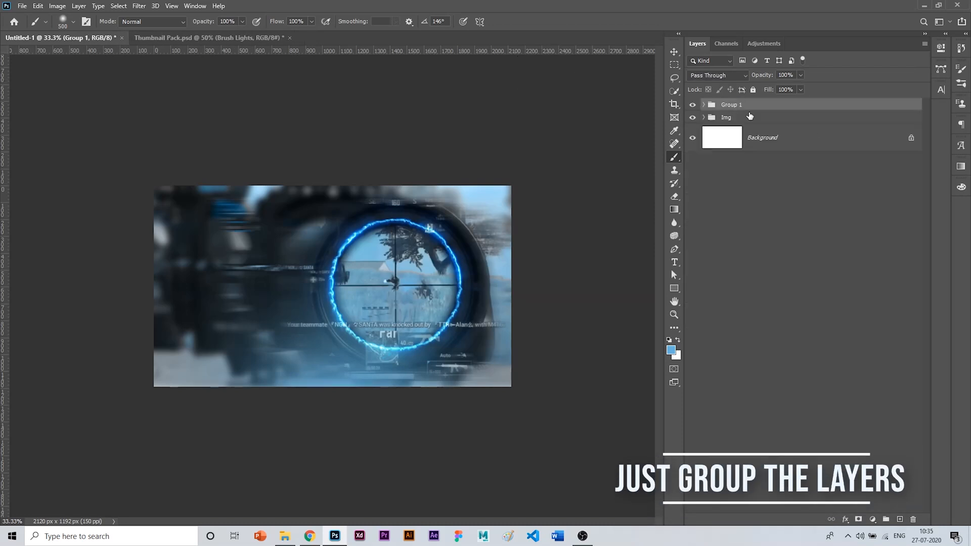
double_click(731, 105)
text(lights)
key(Return)
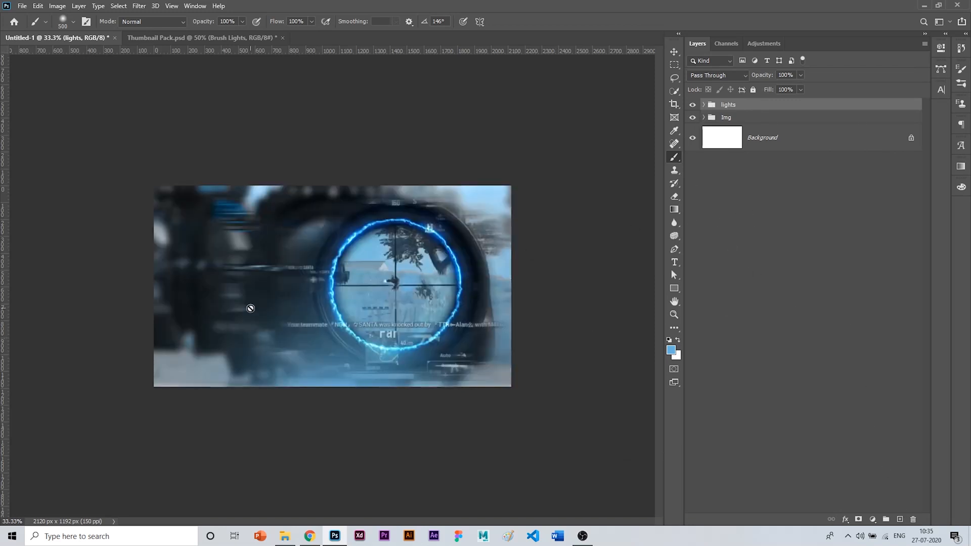
Add the placeholder text "Text" on the dark area beside the scope and put its layer in a group named Text.
key(t)
click(219, 288)
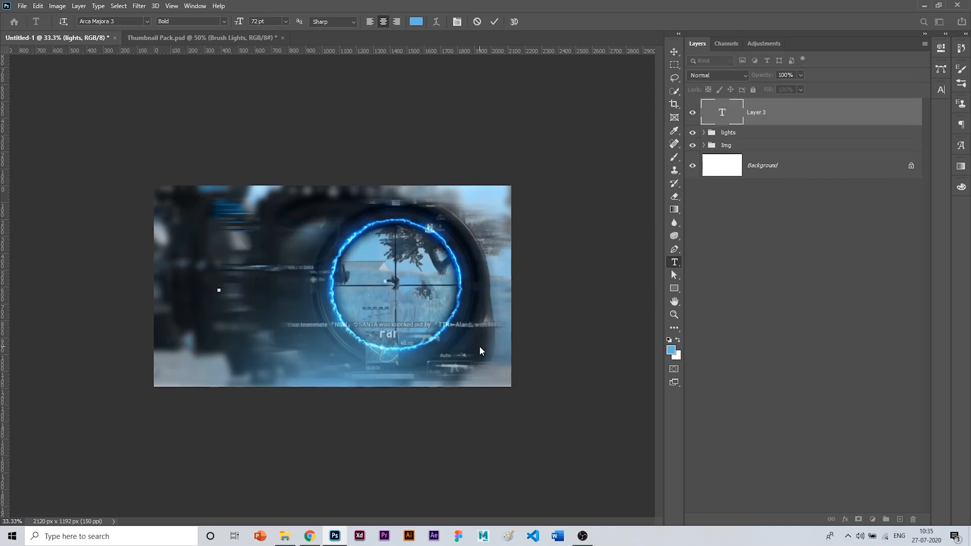
text(Text)
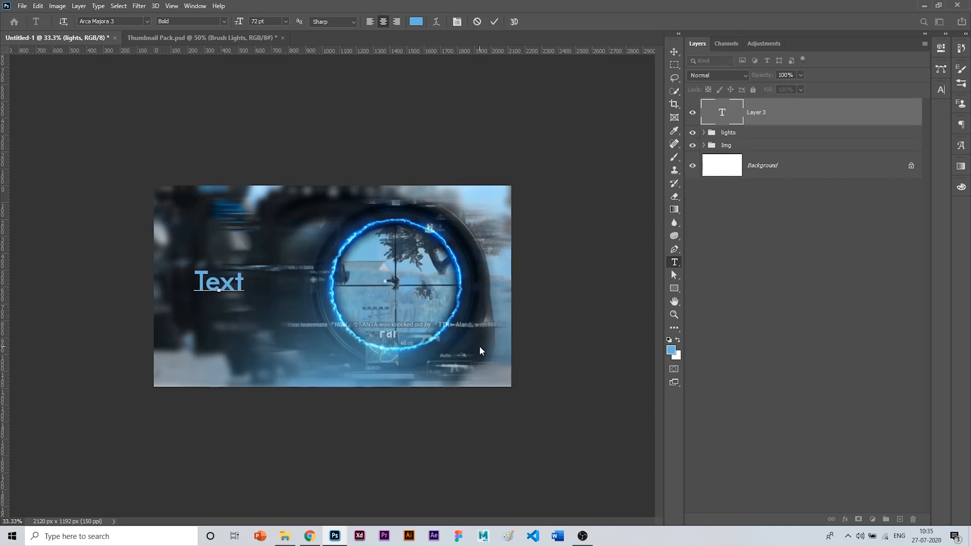
key(ctrl+Return)
key(ctrl+g)
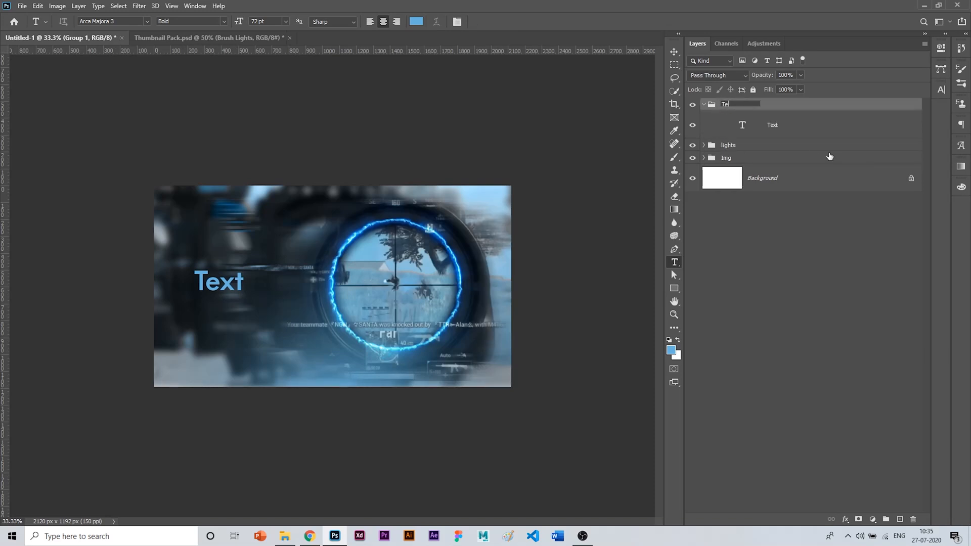
text(Text)
key(Return)
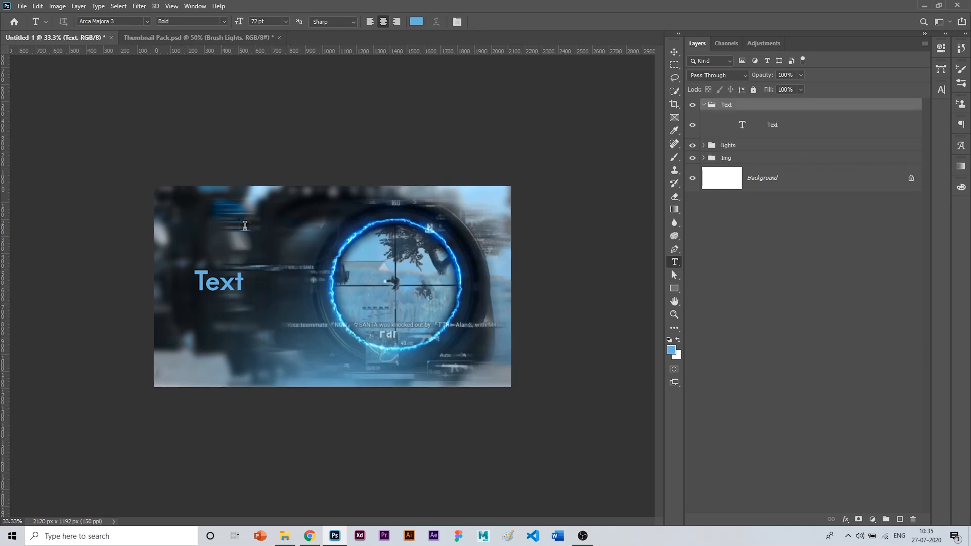
Replace the placeholder text with "1 vs 4 clutch" on two lines.
click(227, 288)
drag(245, 287, 195, 292)
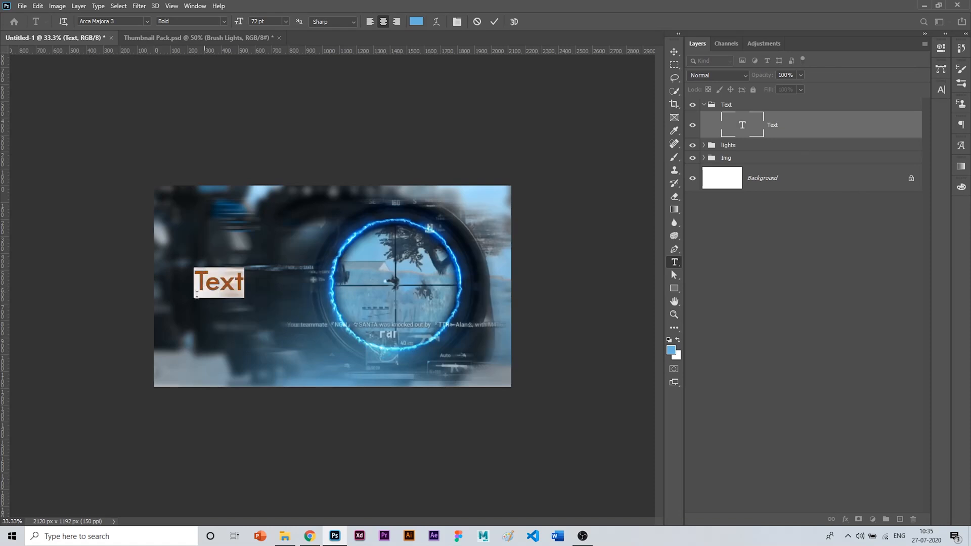
text(1 vs 4 )
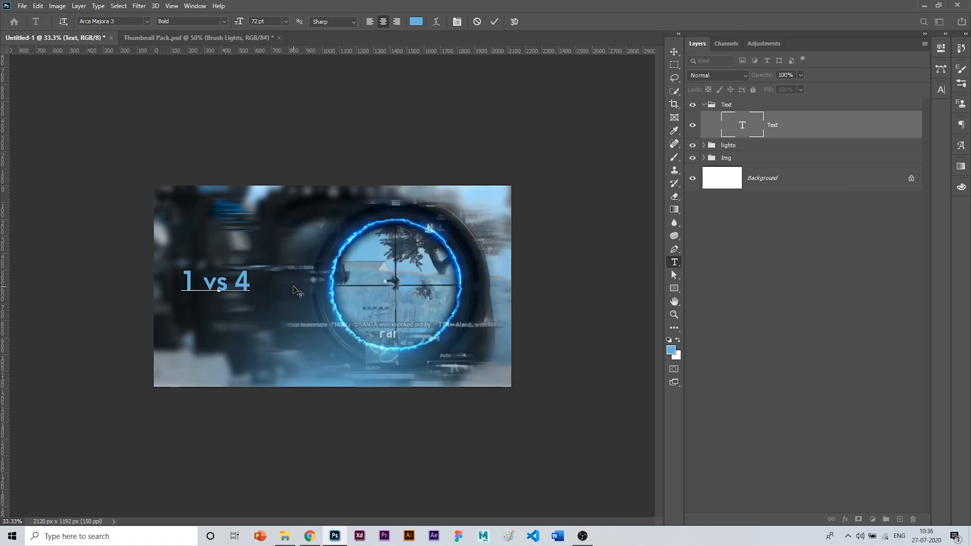
text(clutch)
key(ctrl+a)
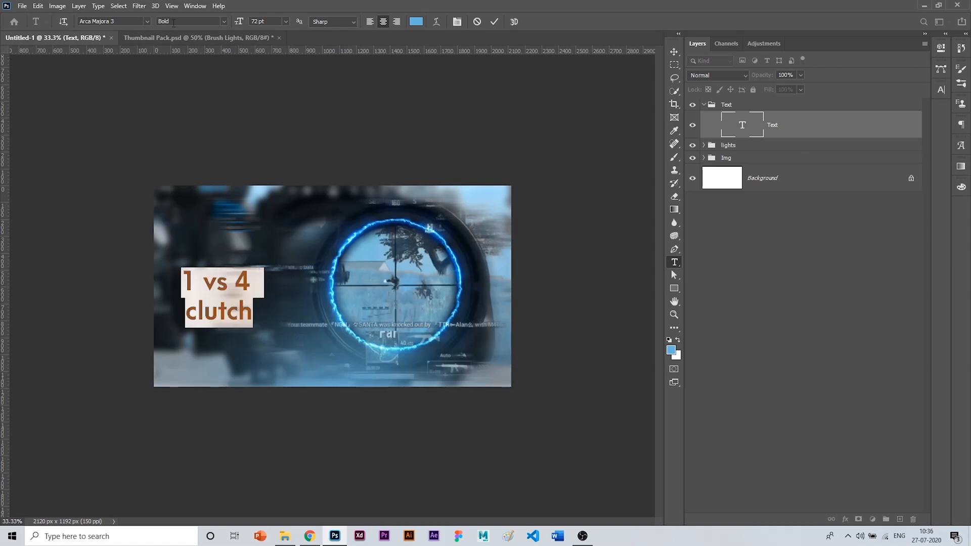
click(494, 22)
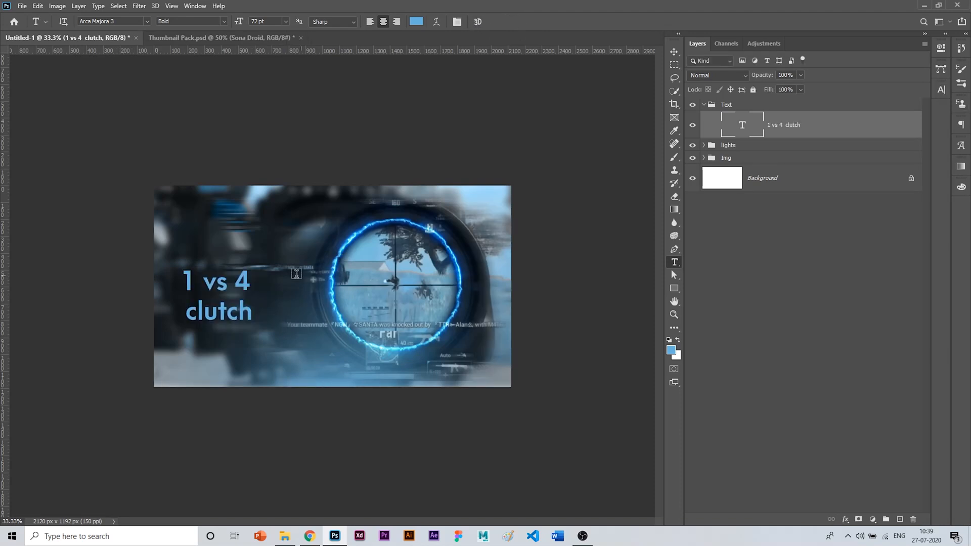
Change the font of the whole "1 vs 4 clutch" text to Masque Regular.
click(234, 277)
key(ctrl+a)
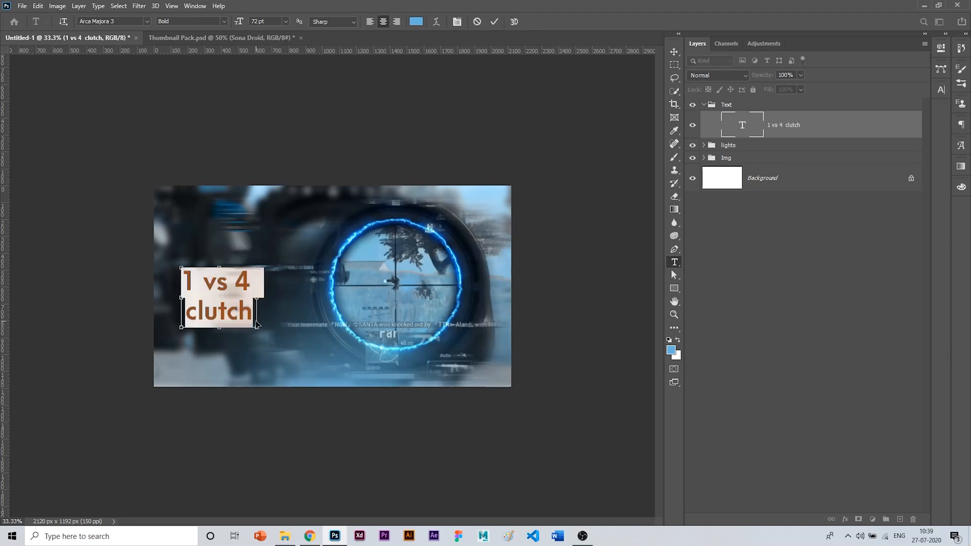
click(147, 21)
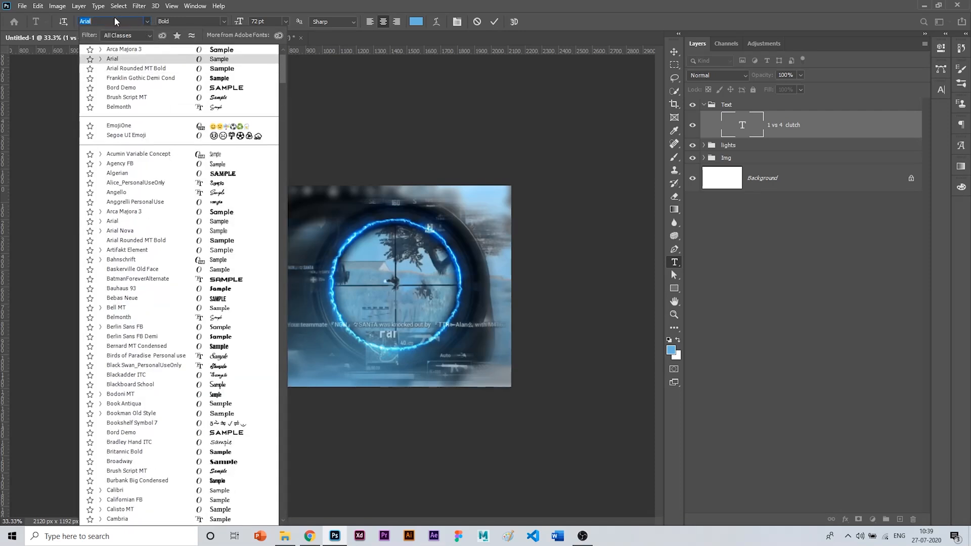
text(Masque)
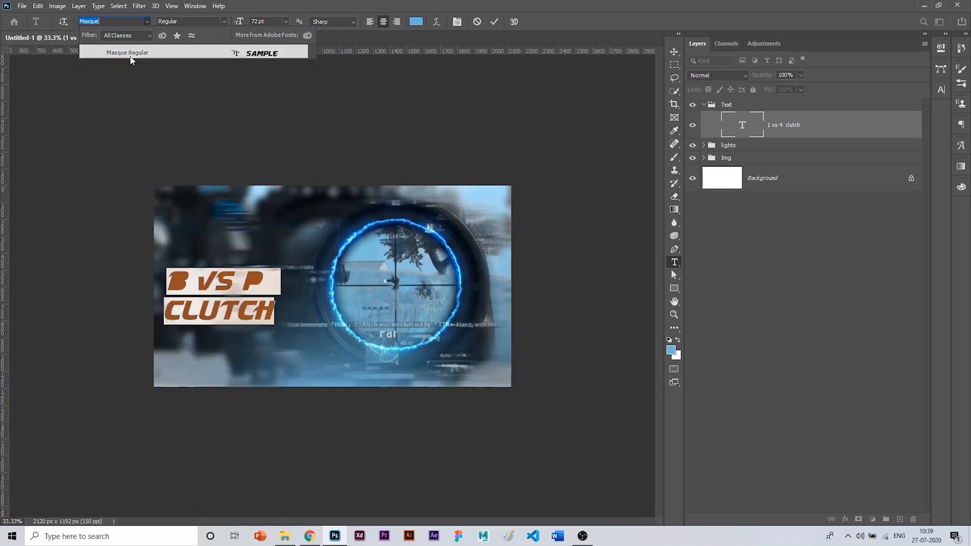
click(130, 58)
click(494, 21)
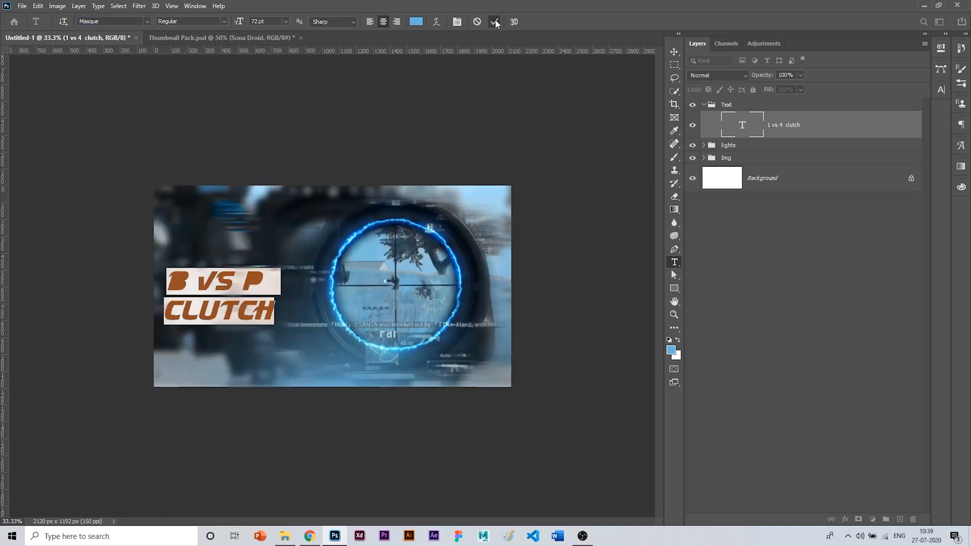
Delete the characters 1 and 4 from the title text, keeping only "vs clutch" on two lines.
drag(191, 285, 167, 283)
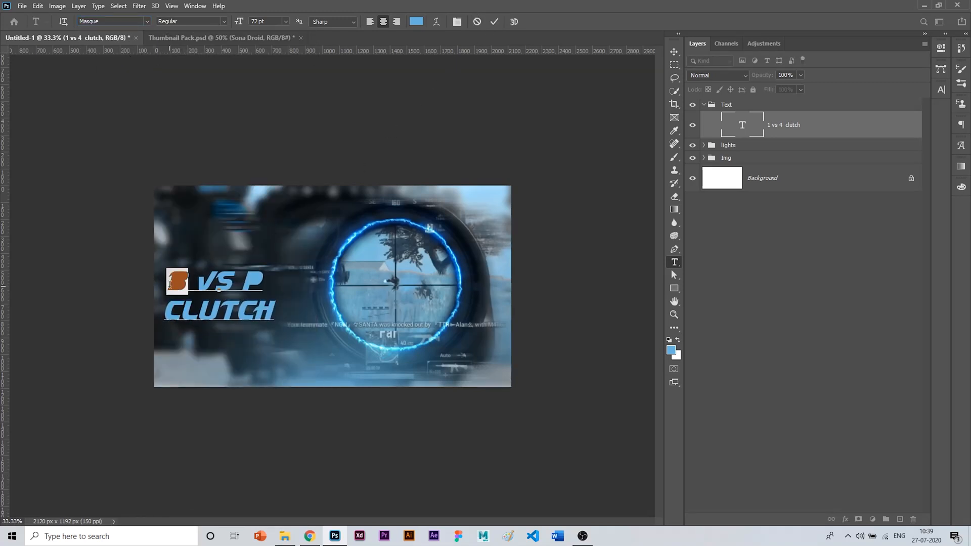
text(1)
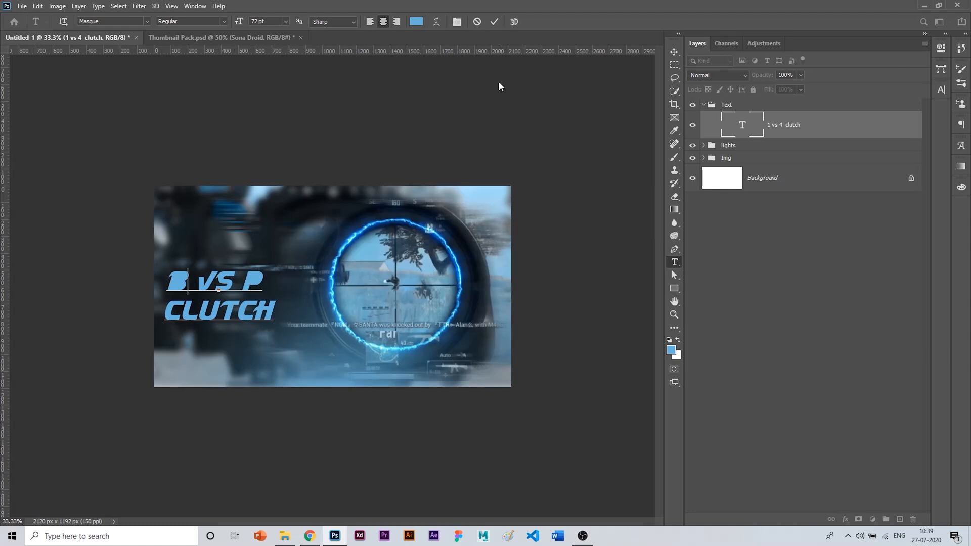
key(BackSpace)
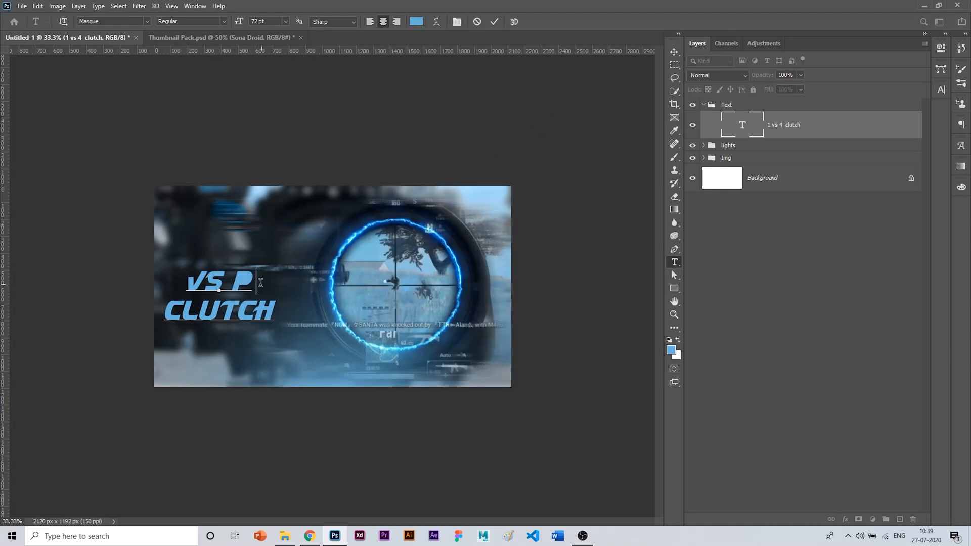
key(BackSpace)
key(BackSpace)
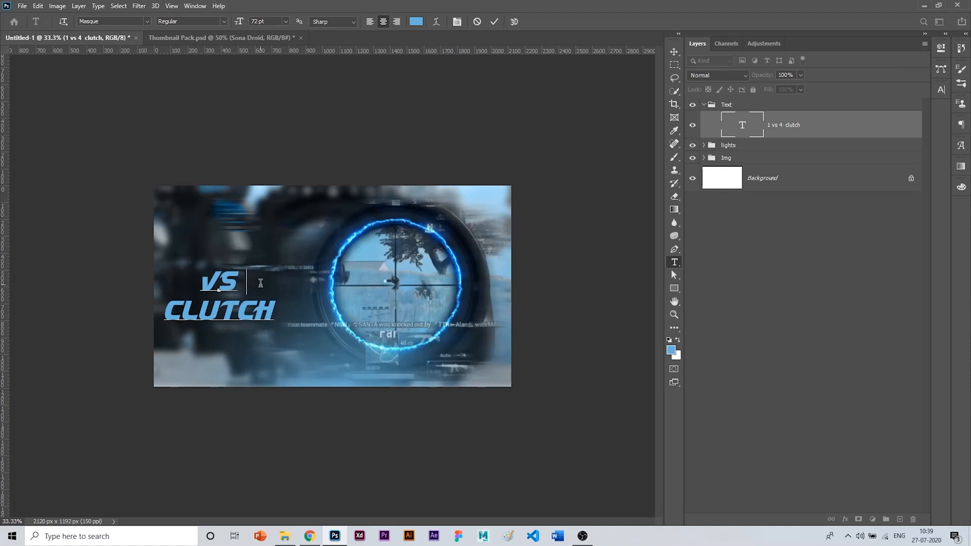
click(493, 24)
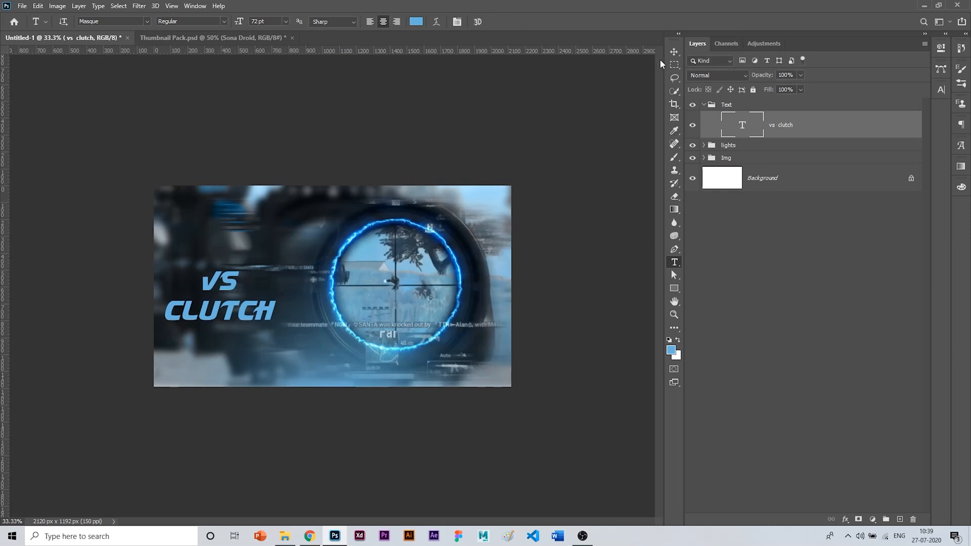
Enlarge the "vs clutch" text to about 145% and position it on the dark area beside the scope.
key(v)
drag(243, 316, 325, 356)
key(ctrl+r)
key(ctrl+r)
key(ctrl+t)
drag(288, 326, 297, 332)
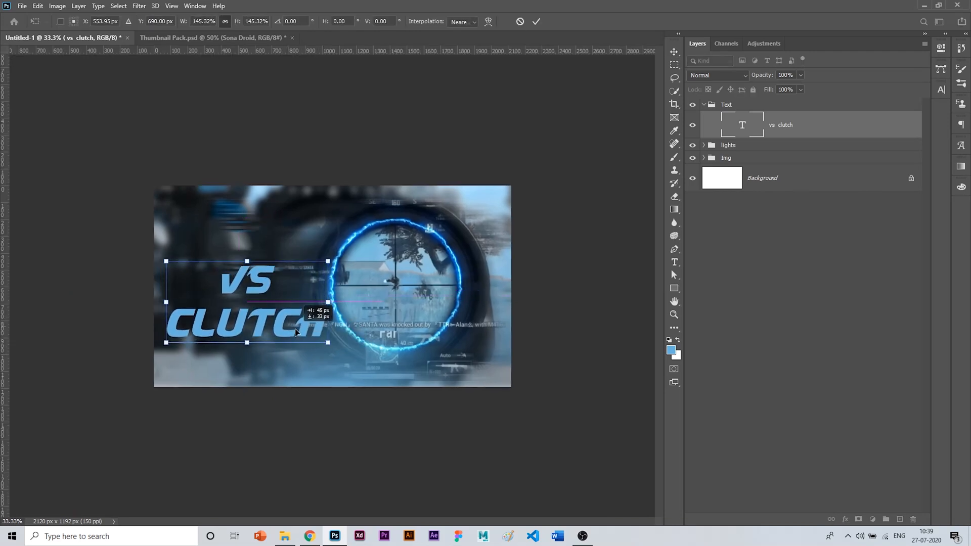
click(535, 22)
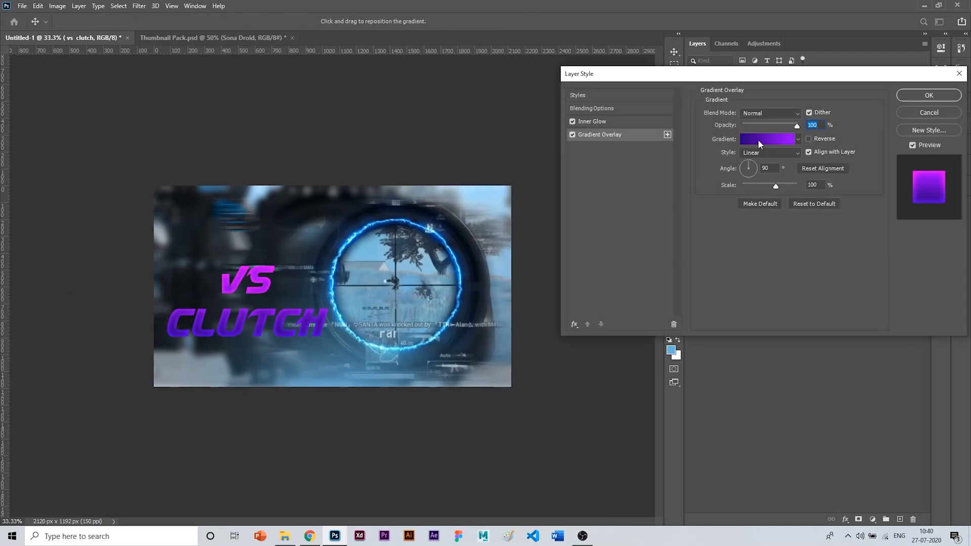
Change the "vs clutch" text's gradient overlay to the light-to-dark blue gradient preset.
click(760, 139)
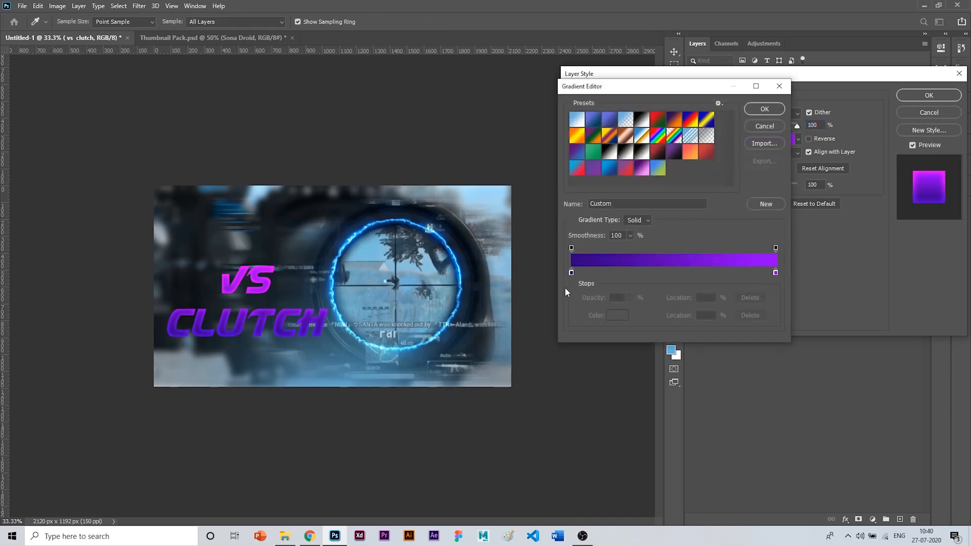
click(570, 273)
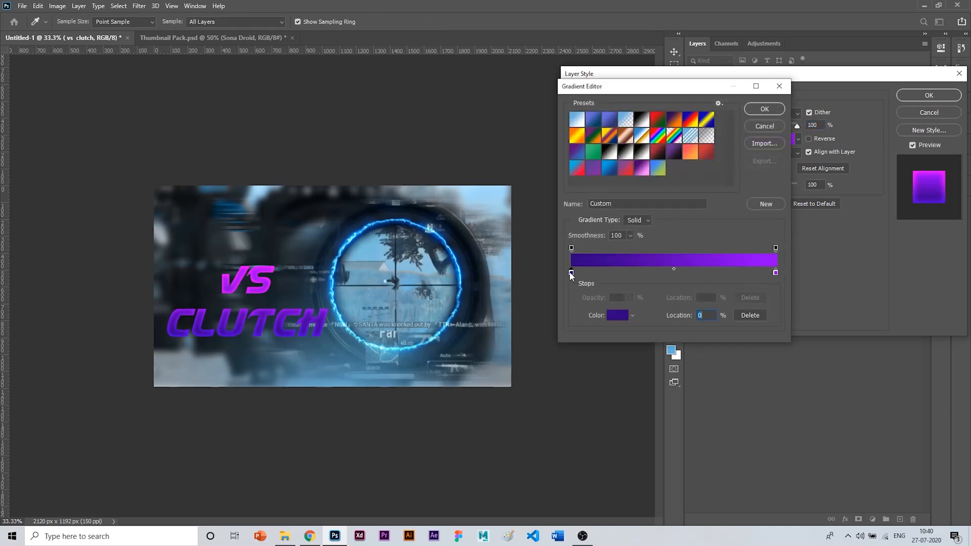
click(609, 169)
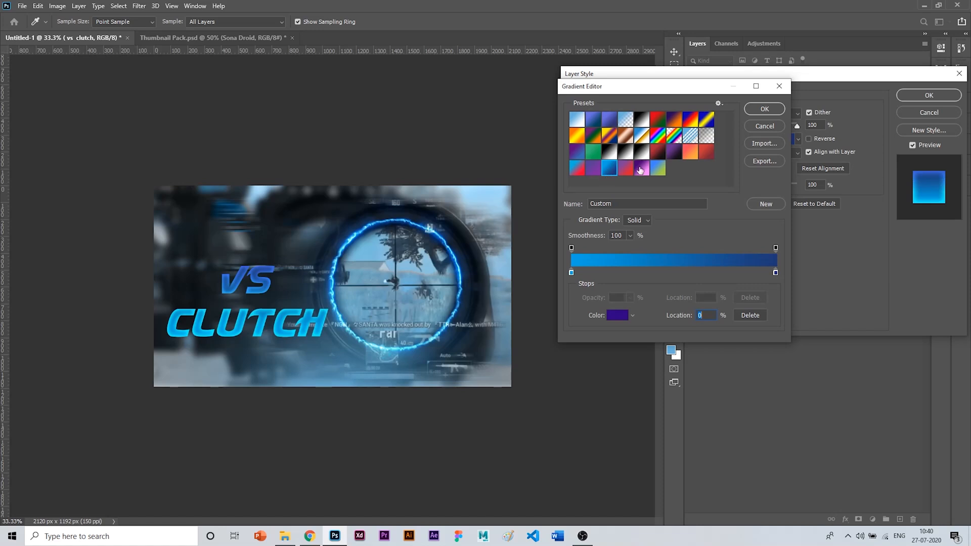
click(748, 108)
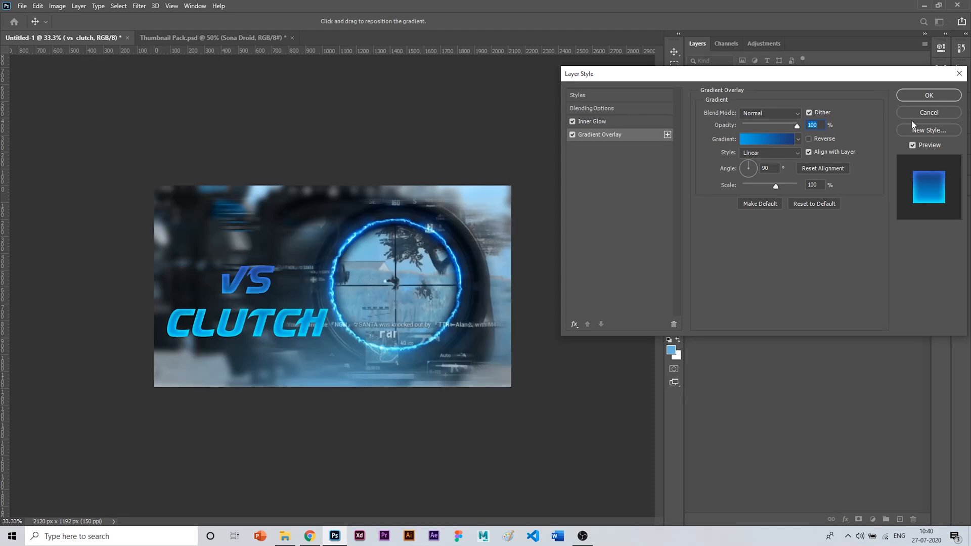
click(911, 93)
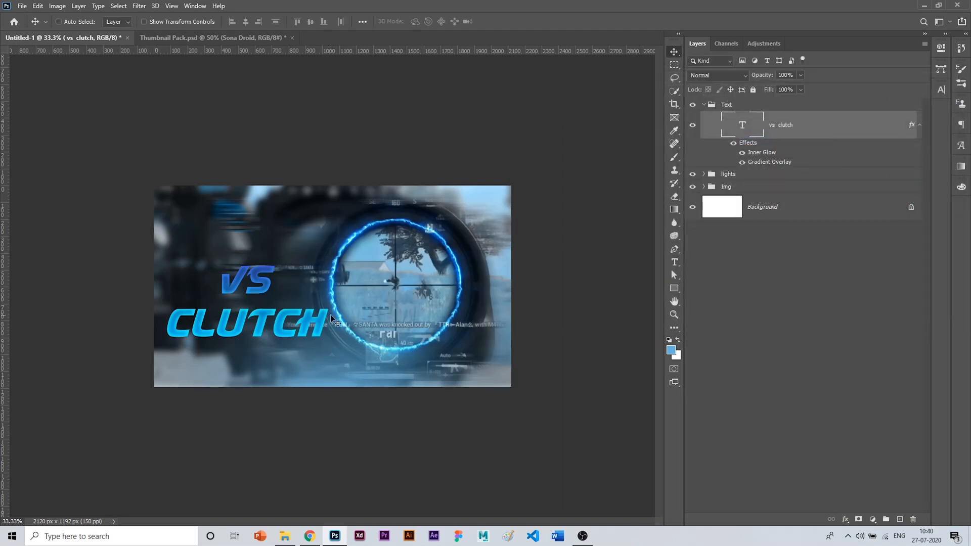
Add a separate text layer reading "1" over the scope and set its font to Bebas Neue.
key(t)
click(324, 284)
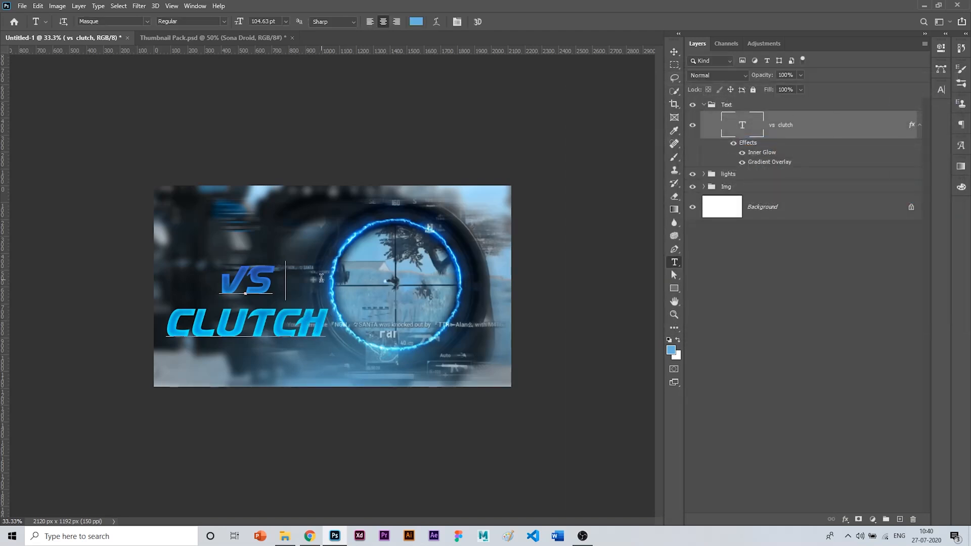
click(485, 22)
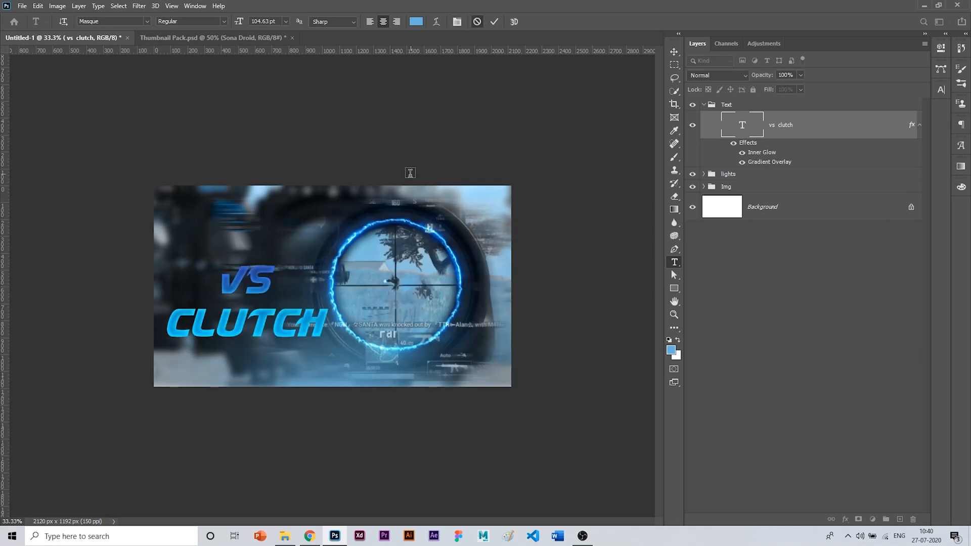
click(444, 260)
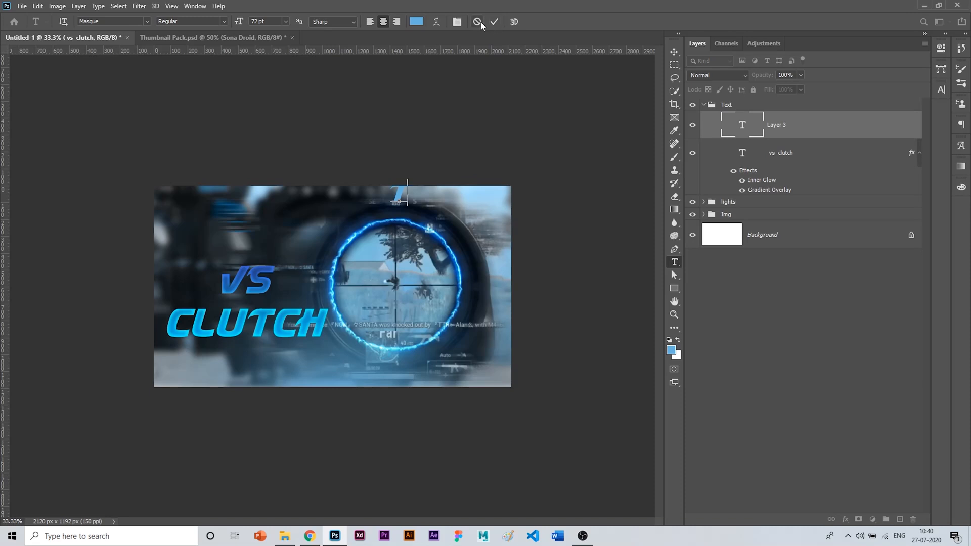
click(495, 25)
click(150, 23)
click(255, 66)
key(ctrl+Return)
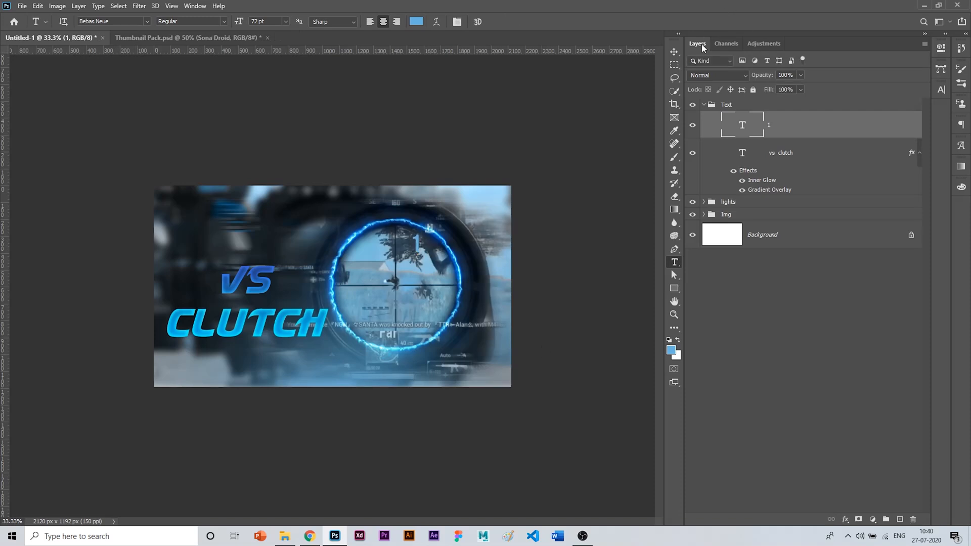
Move the 1 in front of "vs" and enlarge it to stand taller than the word.
click(674, 52)
drag(417, 252, 192, 286)
key(ctrl+t)
drag(197, 291, 247, 368)
drag(221, 321, 214, 271)
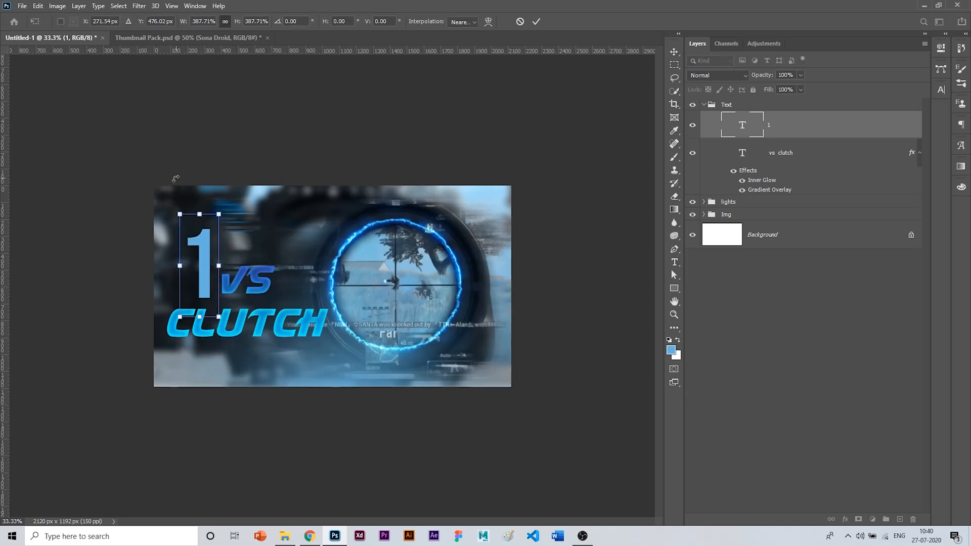
drag(200, 214, 199, 247)
key(Return)
drag(204, 291, 204, 281)
Duplicate the 1 to the other side of "vs" and change the copy's text to 4.
alt+drag(204, 281, 293, 281)
double_click(286, 285)
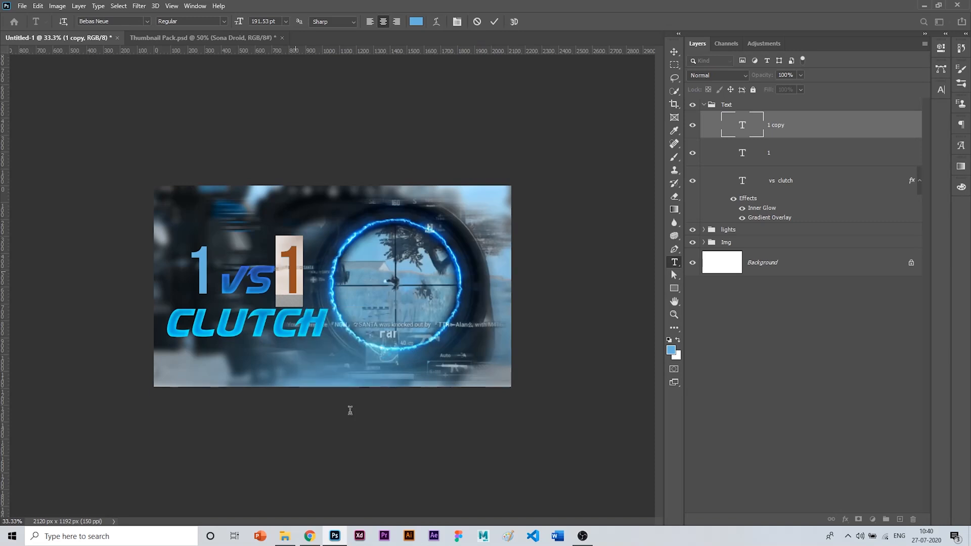
double_click(742, 180)
click(692, 153)
click(692, 154)
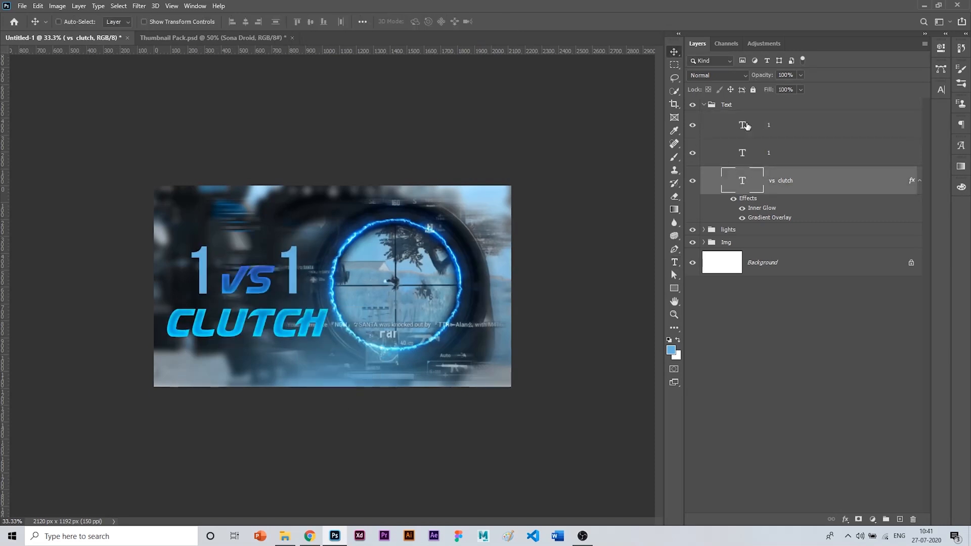
double_click(746, 126)
text(4)
click(605, 236)
Scale the 1 and 4 down together beside "vs", then shift the 4 slightly away from the word.
shift+click(855, 152)
key(ctrl+t)
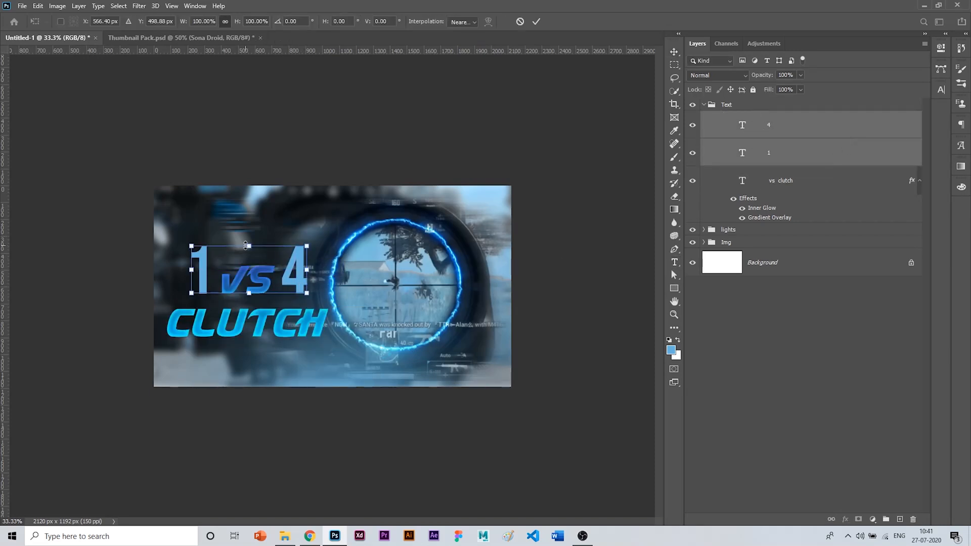
drag(245, 245, 194, 262)
key(Return)
click(809, 153)
click(786, 129)
drag(293, 280, 303, 281)
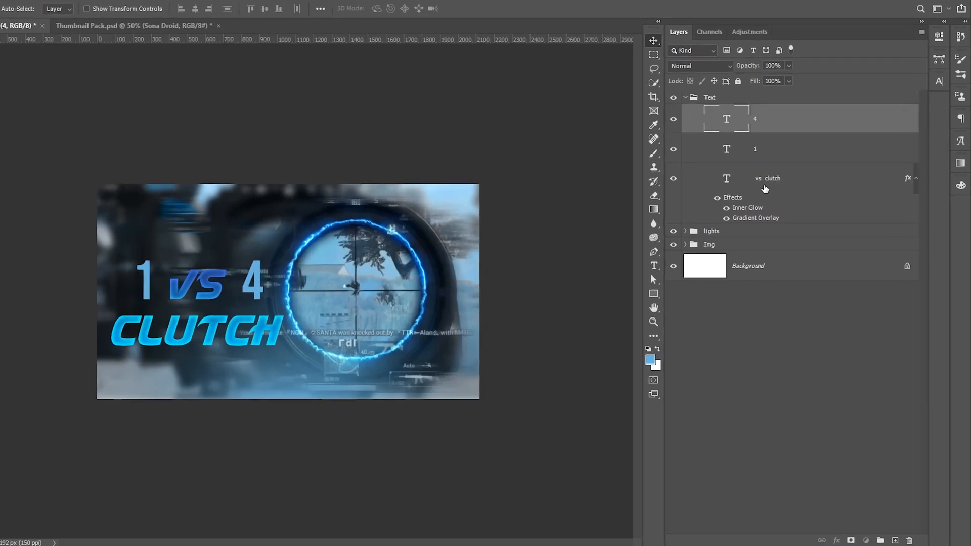
Copy the layer style of "vs clutch" onto the 4 and 1 layers and collapse the text layers' effects lists.
right_click(773, 182)
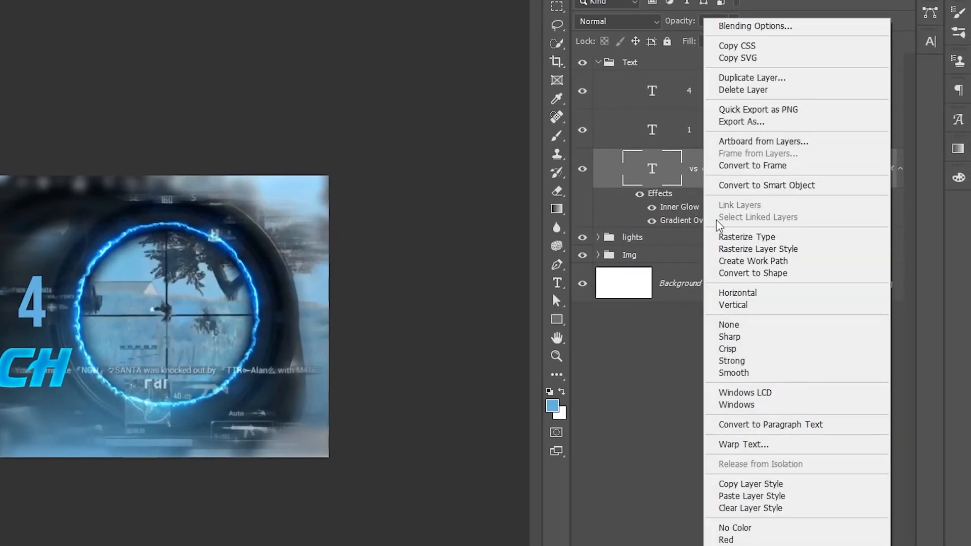
click(750, 483)
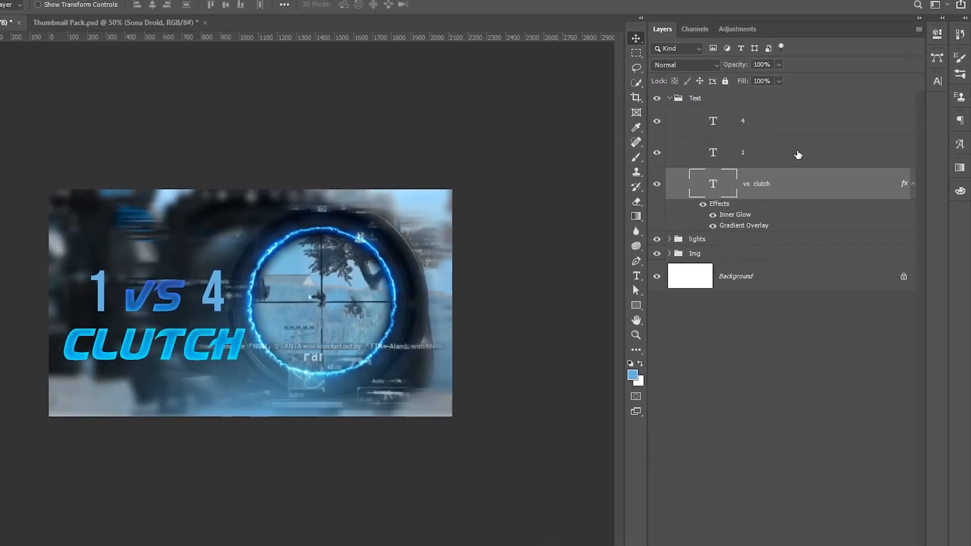
click(798, 154)
shift+click(812, 133)
right_click(813, 133)
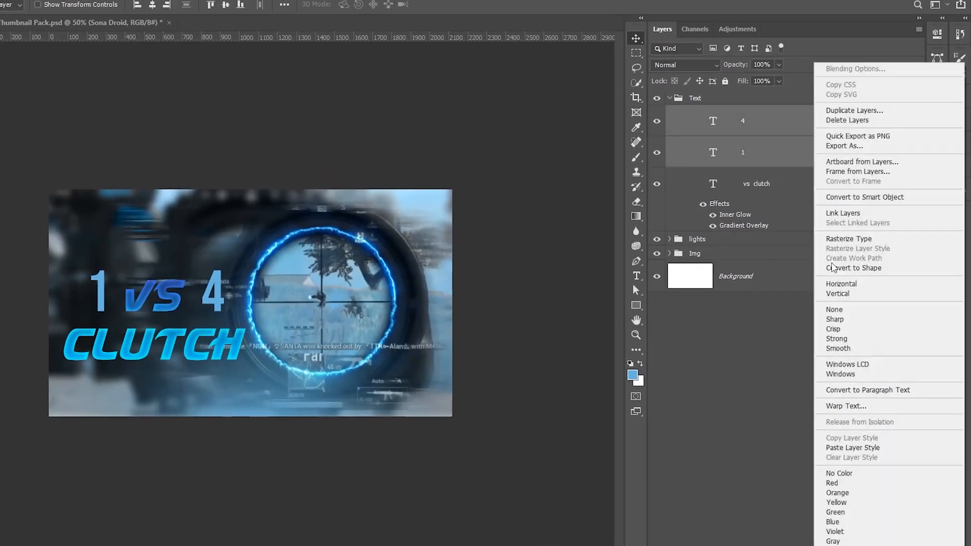
click(860, 448)
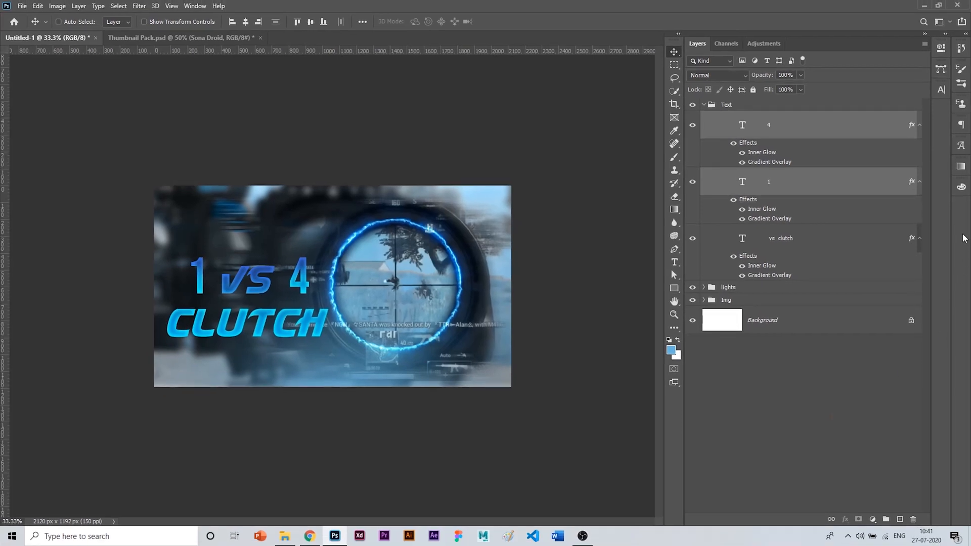
click(920, 182)
click(918, 128)
click(918, 129)
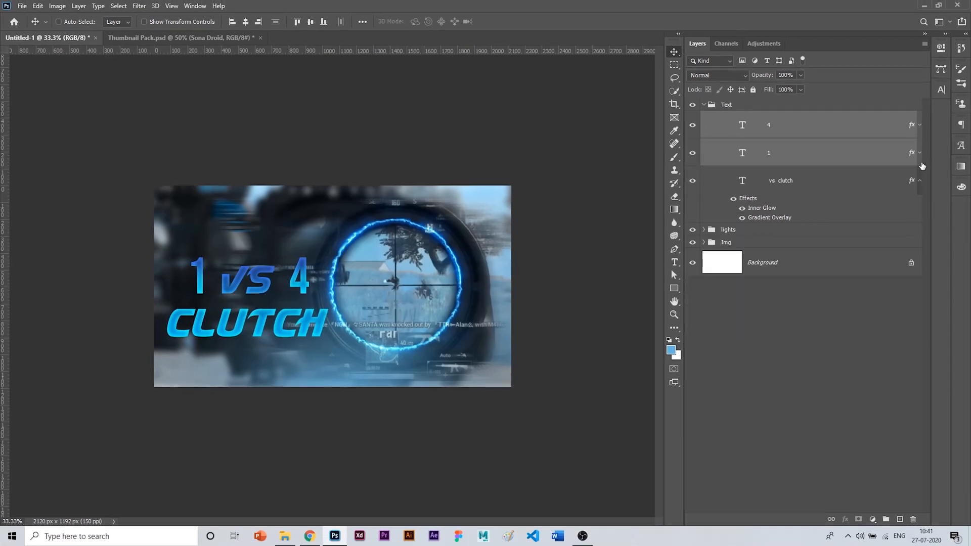
click(920, 180)
Paste the pink flare onto the scope's vertical crosshair line and shift its hue to -80.
key(ctrl+v)
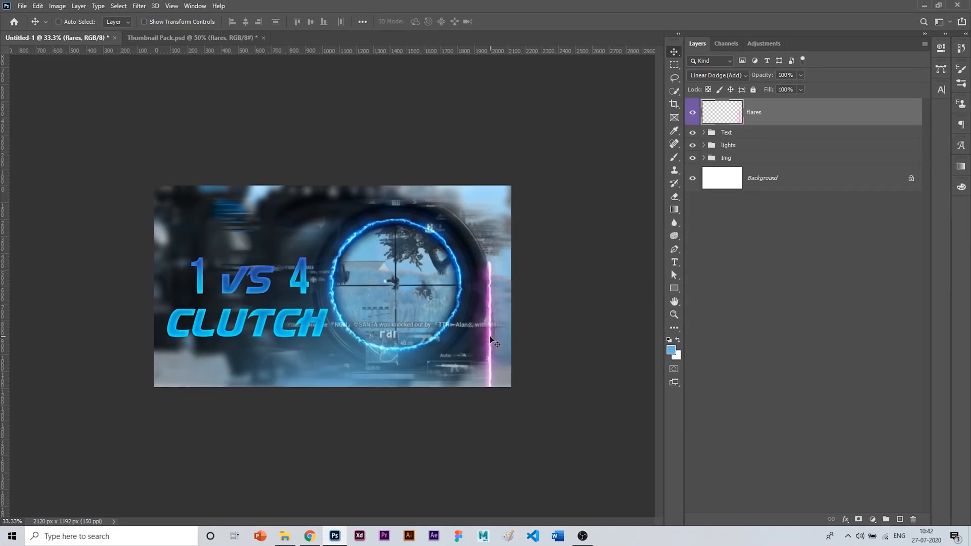
mouse_move(489, 336)
mouse_down()
mouse_move(407, 275)
mouse_move(394, 293)
mouse_up()
key(ctrl+u)
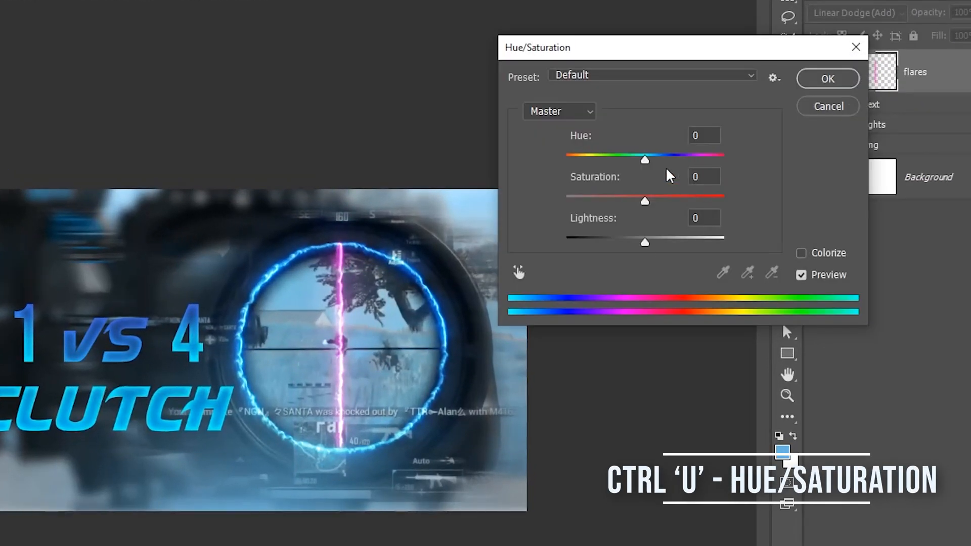
drag(640, 164, 600, 180)
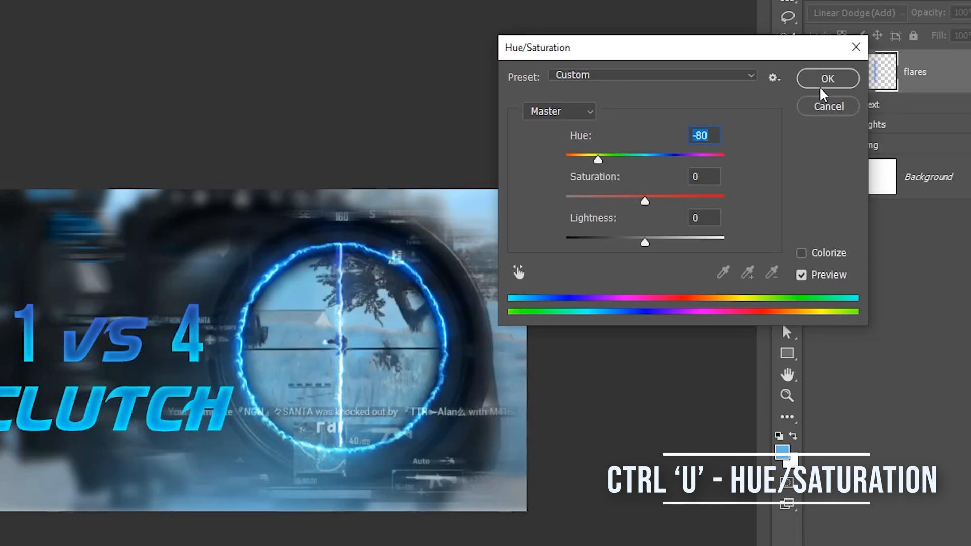
click(828, 78)
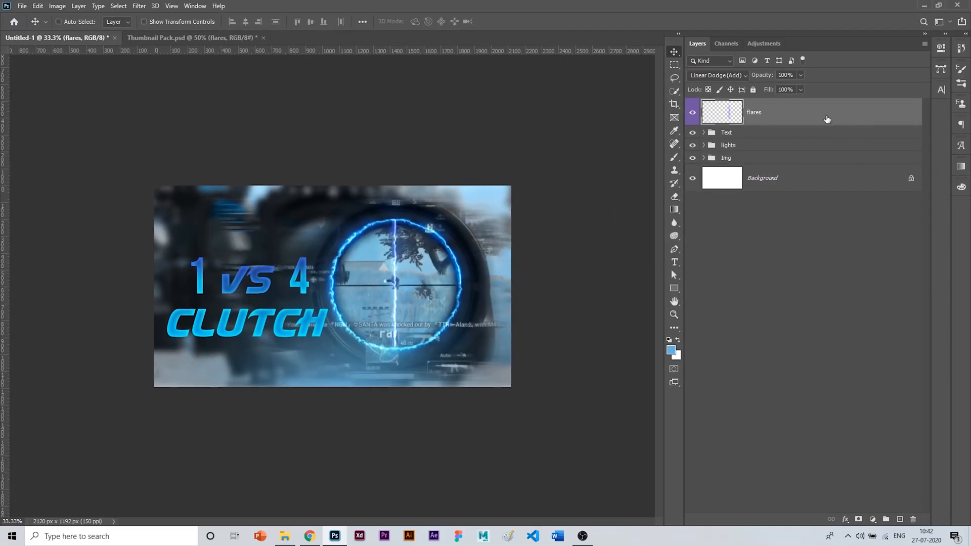
Rotate a duplicate of the flare onto the scope's horizontal crosshair line and move both flares layers into the lights group.
key(ctrl+j)
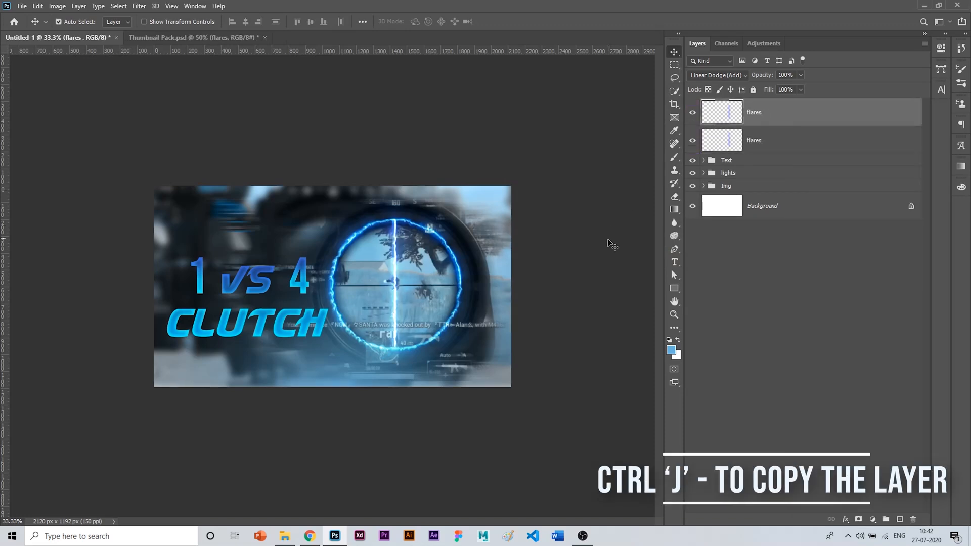
key(ctrl+t)
drag(410, 396, 533, 257)
key(Return)
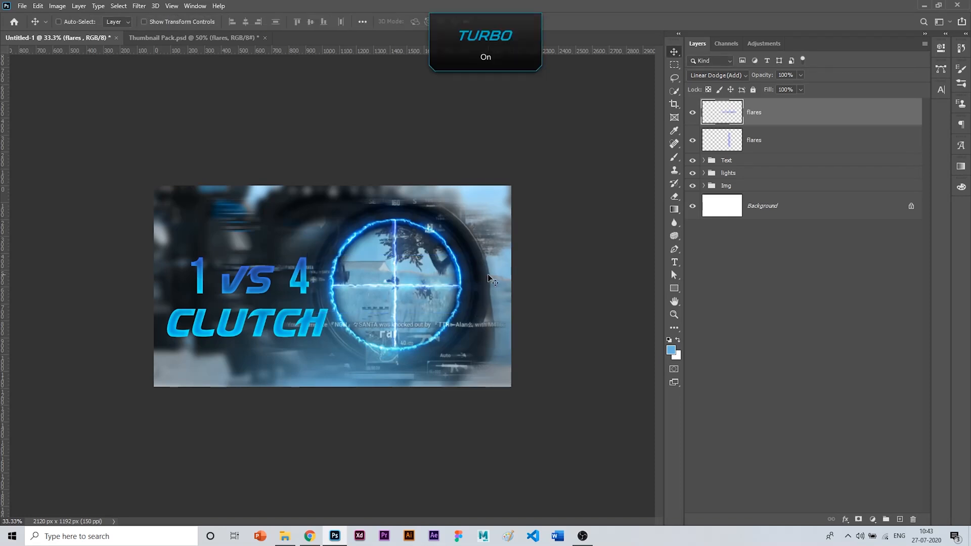
shift+click(815, 145)
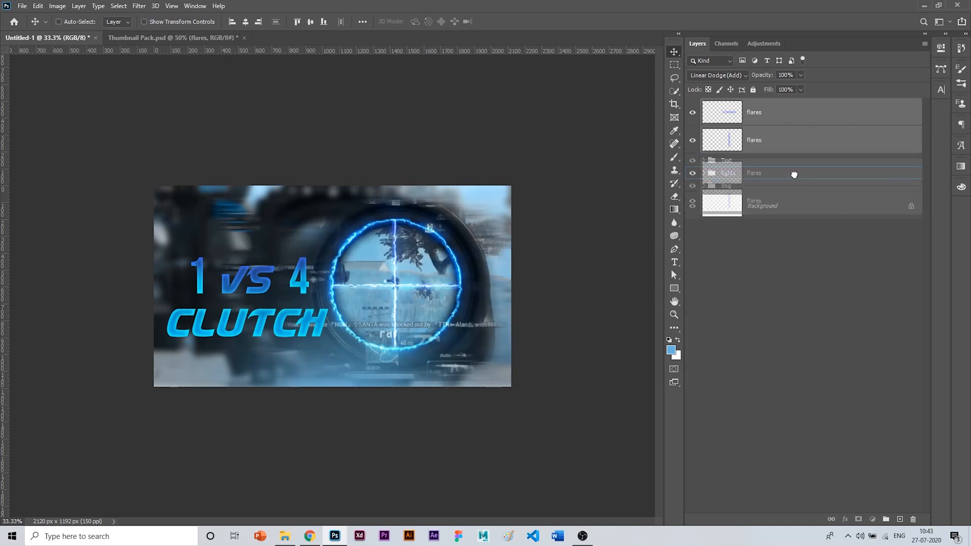
key(Delete)
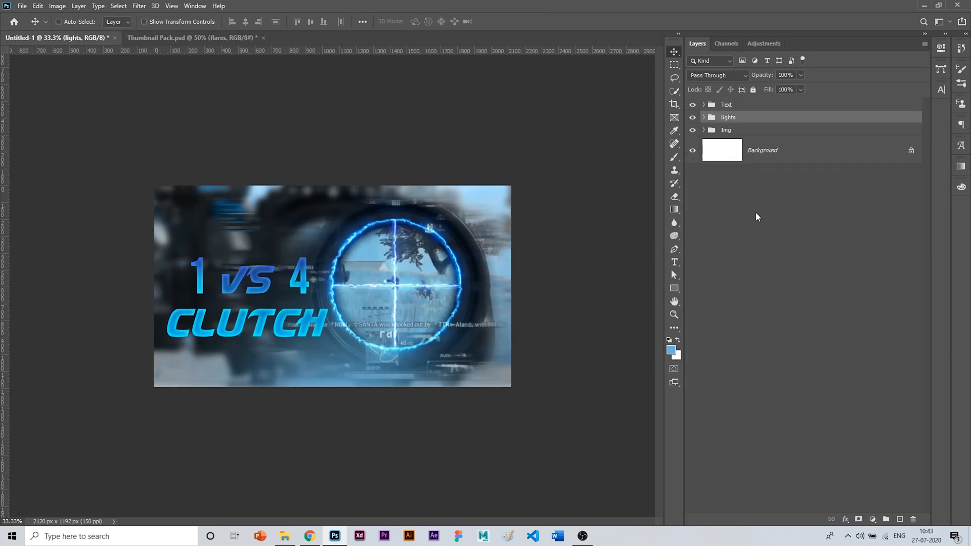
Add a near-black (0d0d0d) solid color fill layer above the Text group and invert its mask.
click(750, 106)
click(872, 520)
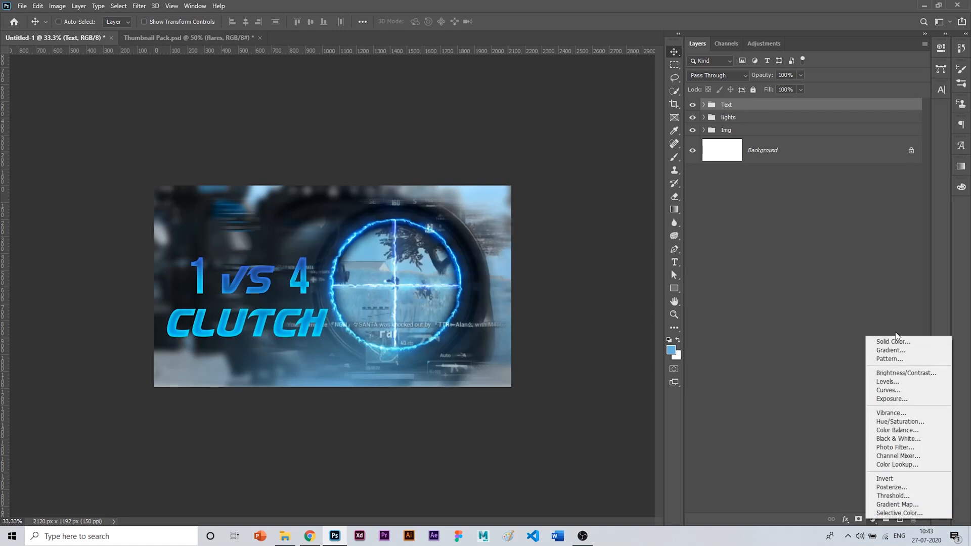
click(894, 341)
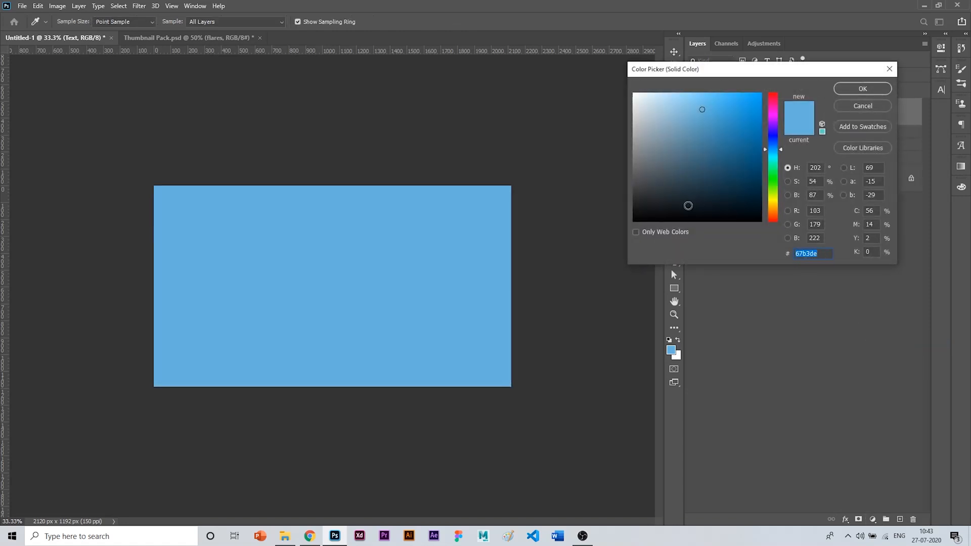
drag(687, 205, 615, 215)
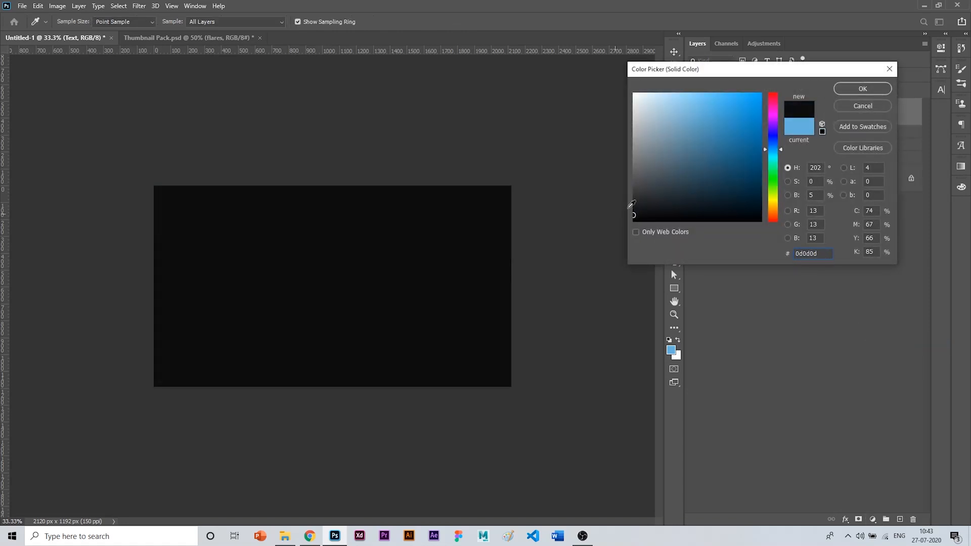
click(862, 88)
click(769, 119)
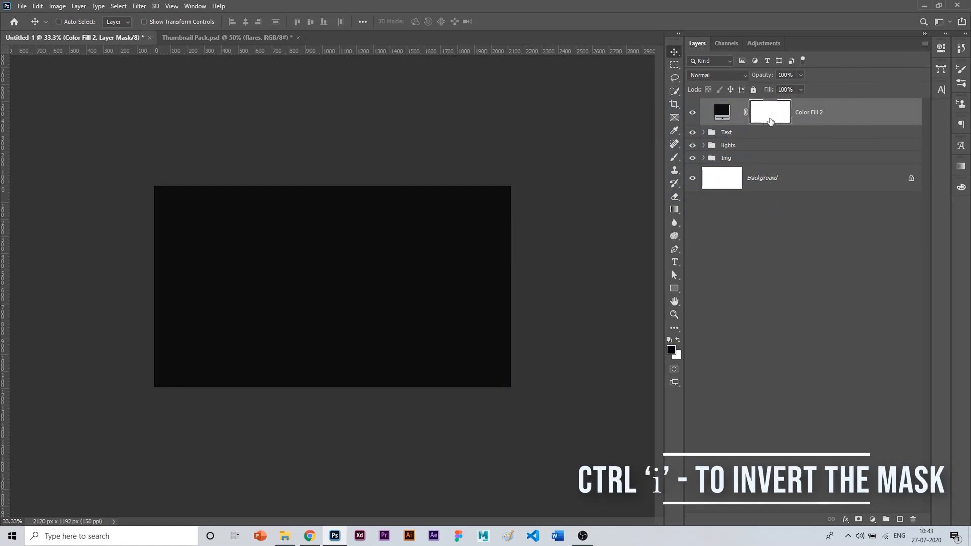
key(ctrl+i)
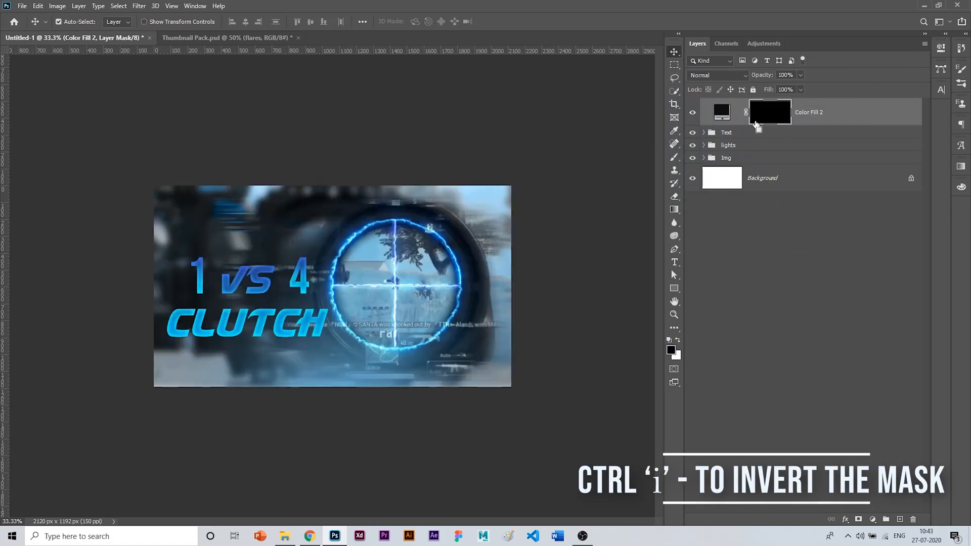
Paint the fill layer's mask white along the image's upper and lower edges with an 800 px soft brush.
key(b)
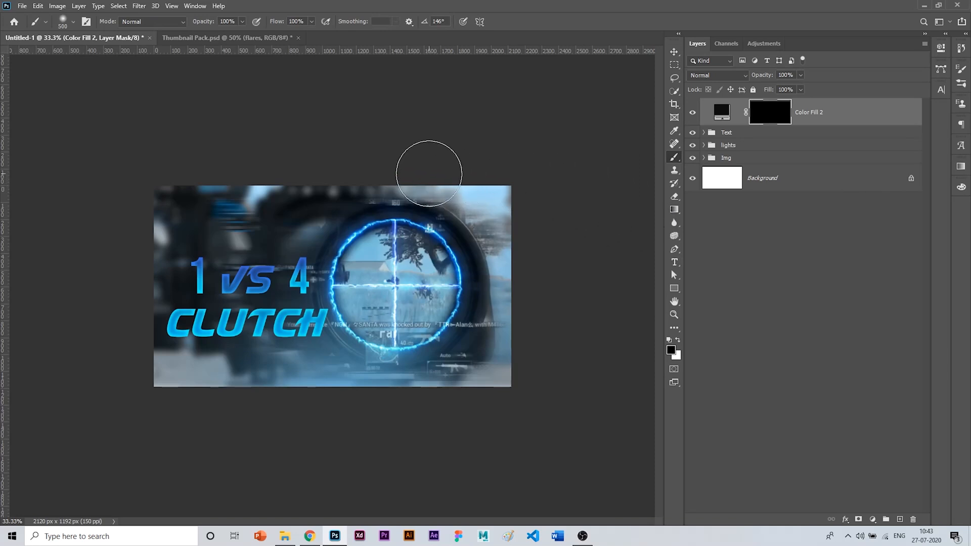
key(x)
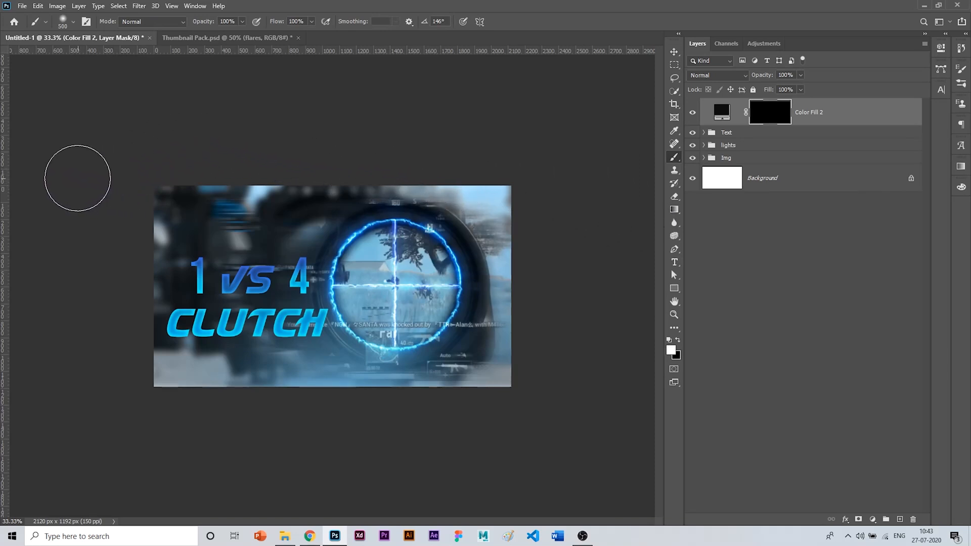
key(bracketright)
key(bracketright)
key(bracketright)
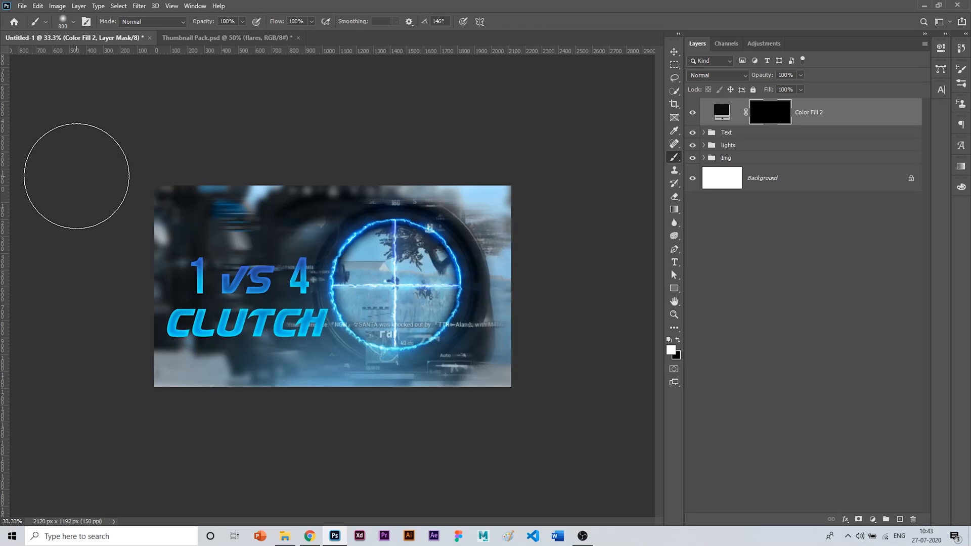
mouse_move(461, 143)
mouse_down()
mouse_move(563, 168)
mouse_move(296, 141)
mouse_move(68, 161)
mouse_move(68, 265)
mouse_move(45, 291)
mouse_move(151, 384)
mouse_move(210, 414)
mouse_move(328, 438)
mouse_move(486, 421)
mouse_move(599, 358)
mouse_up()
key(ctrl+z)
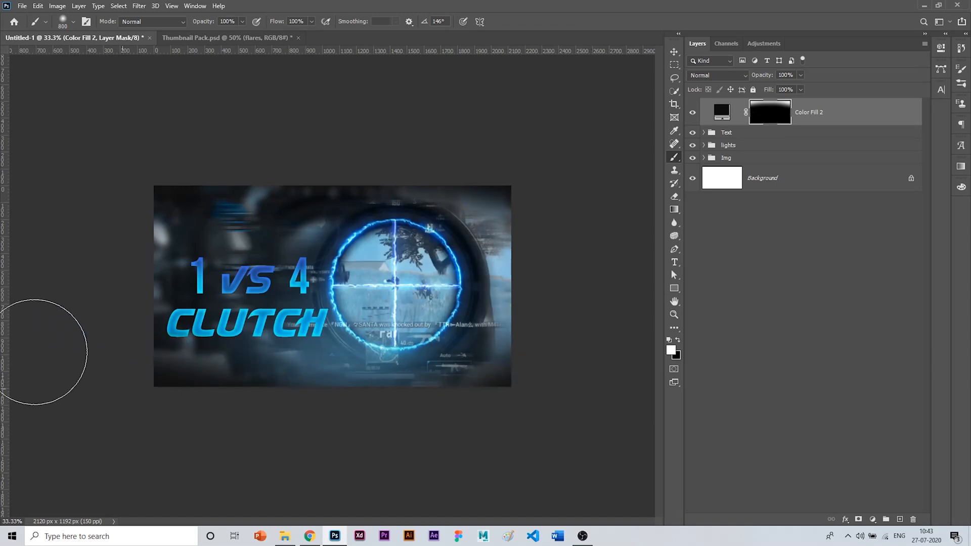
key(ctrl+z)
mouse_move(132, 407)
mouse_down()
mouse_move(239, 427)
mouse_move(540, 384)
mouse_move(613, 359)
mouse_up()
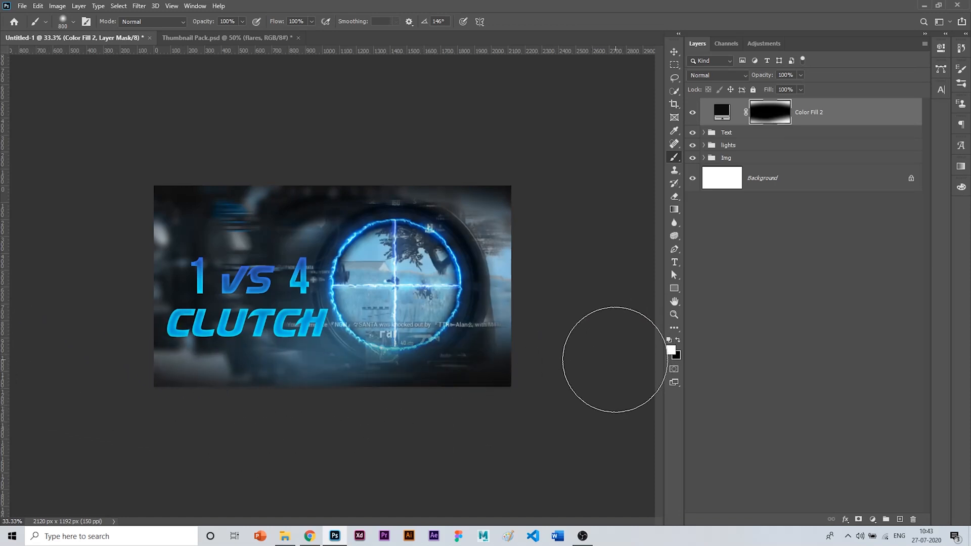
key(ctrl+z)
mouse_move(574, 393)
mouse_down()
mouse_move(496, 419)
mouse_move(373, 426)
mouse_move(115, 386)
mouse_up()
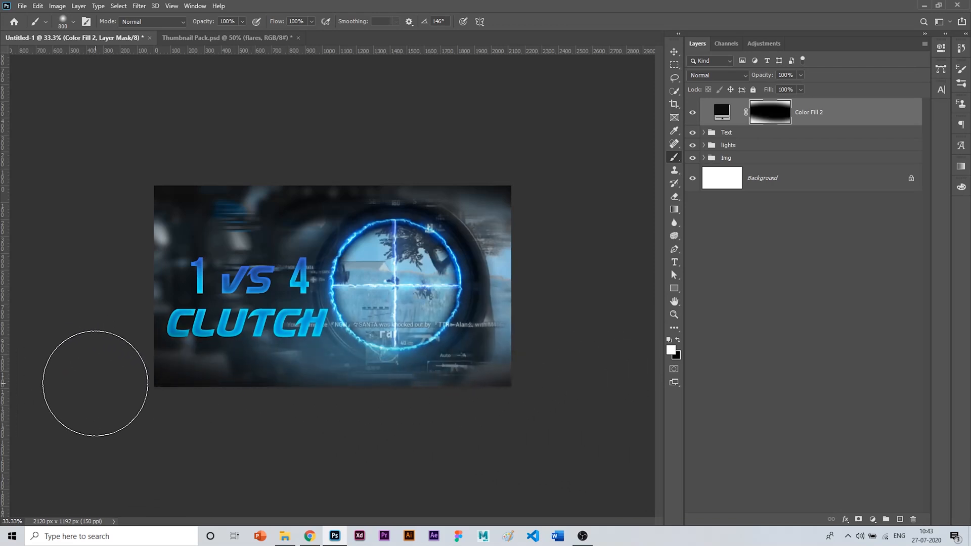
drag(324, 433, 566, 389)
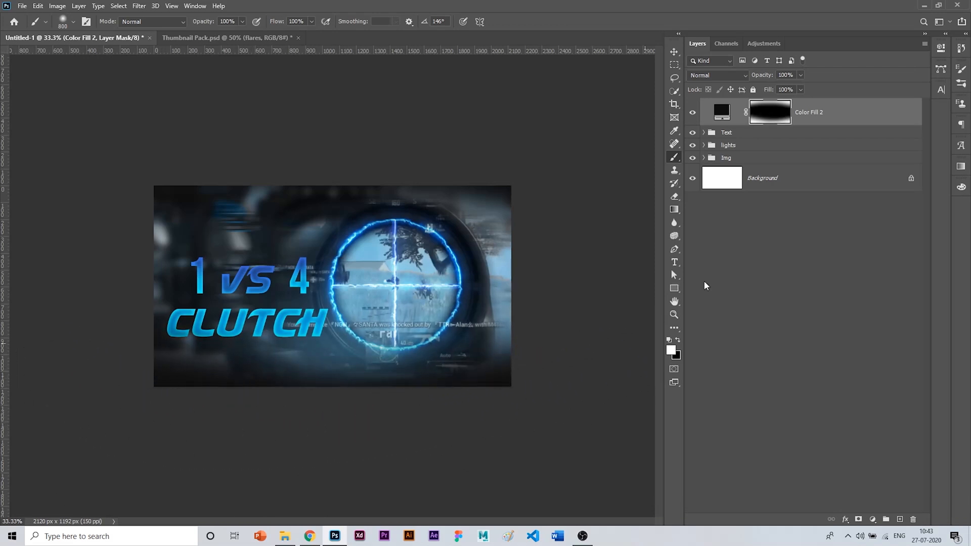
Change the edge fill layer's color to the light blue 8ac0dd sampled from the image.
double_click(710, 118)
click(598, 195)
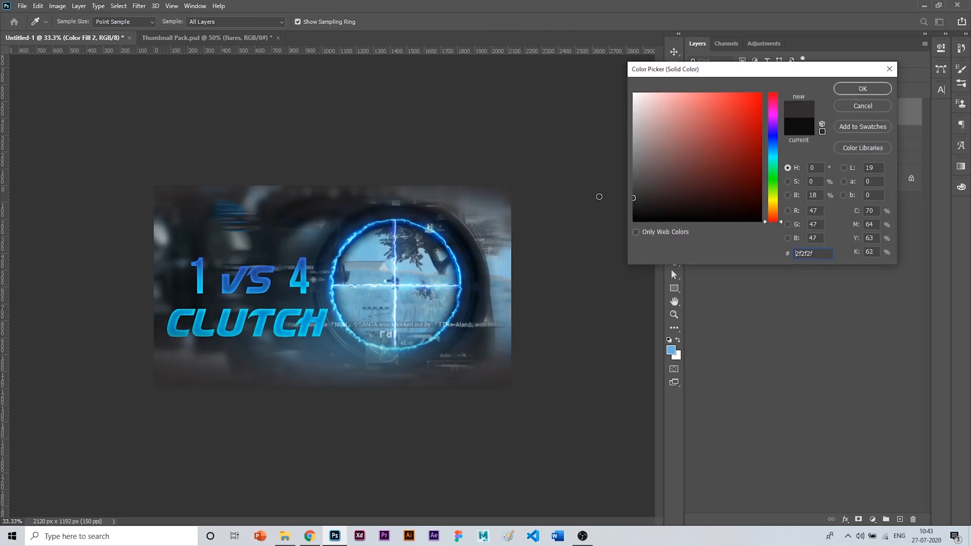
click(510, 269)
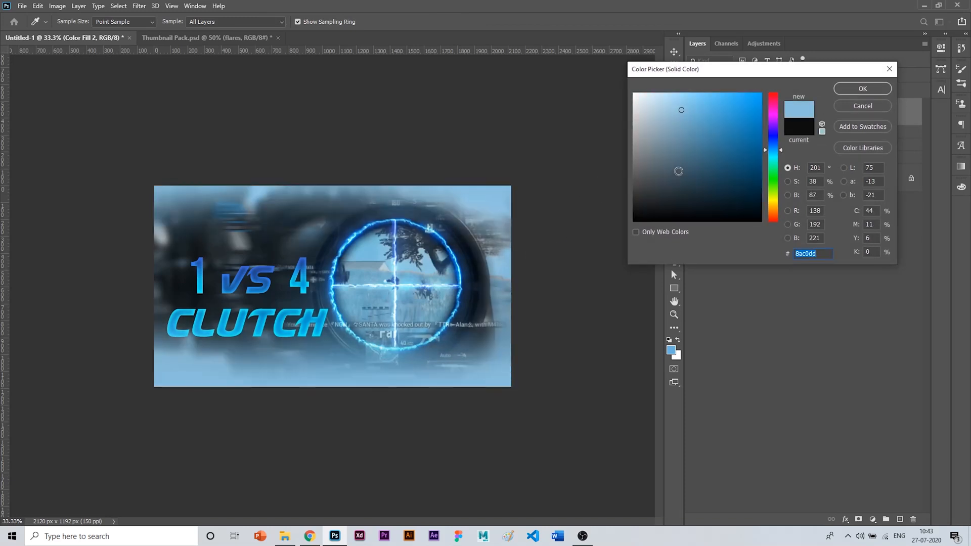
click(863, 88)
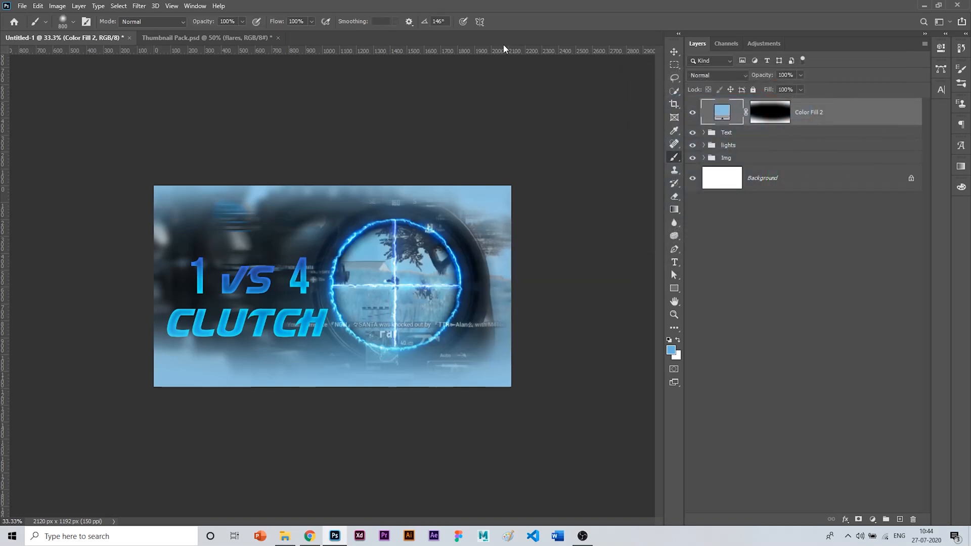
Draw a closed, curved-edge white shape with the Pen tool over the thumbnail's upper-right corner, about 762 px wide and 650 px high.
key(p)
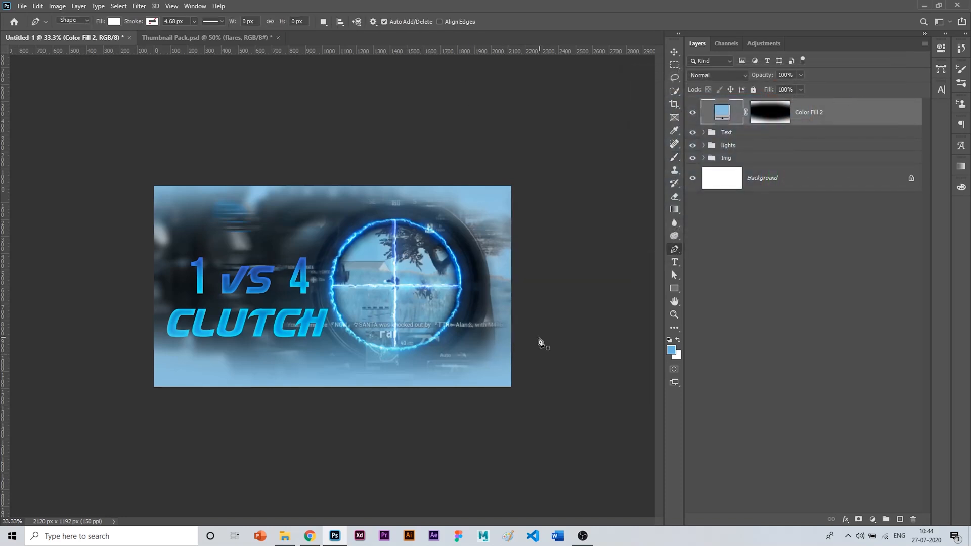
click(396, 182)
drag(537, 256, 560, 306)
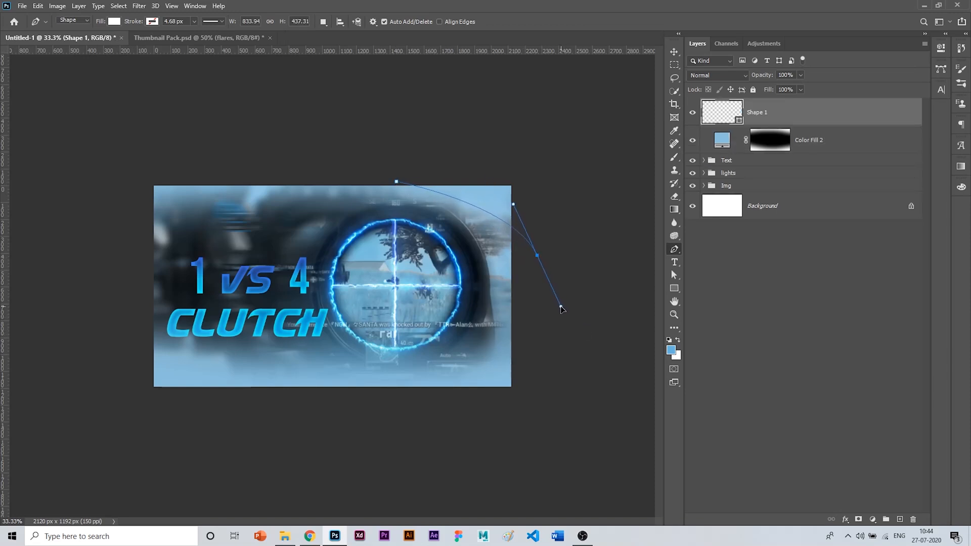
alt+click(536, 256)
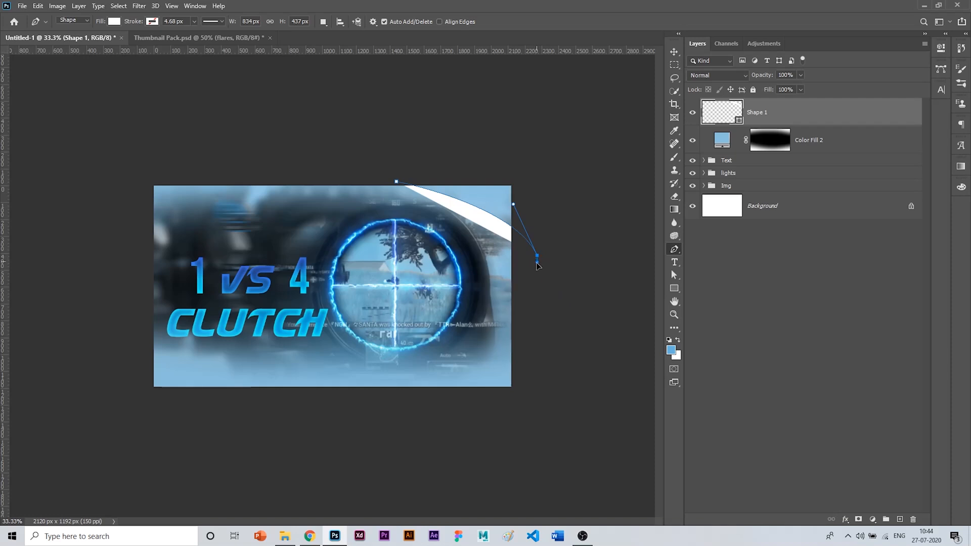
key(Escape)
click(501, 228)
key(ctrl+z)
drag(536, 258, 534, 272)
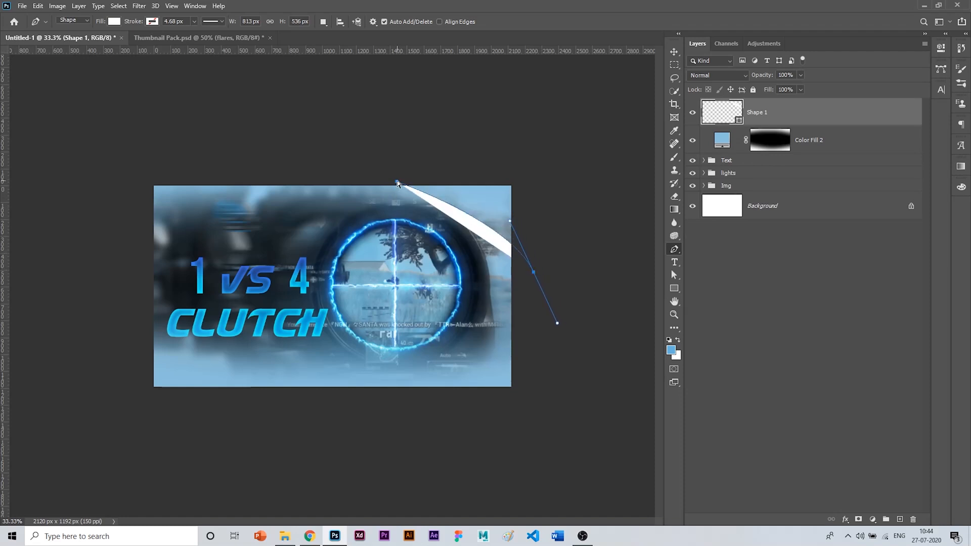
drag(397, 183, 414, 179)
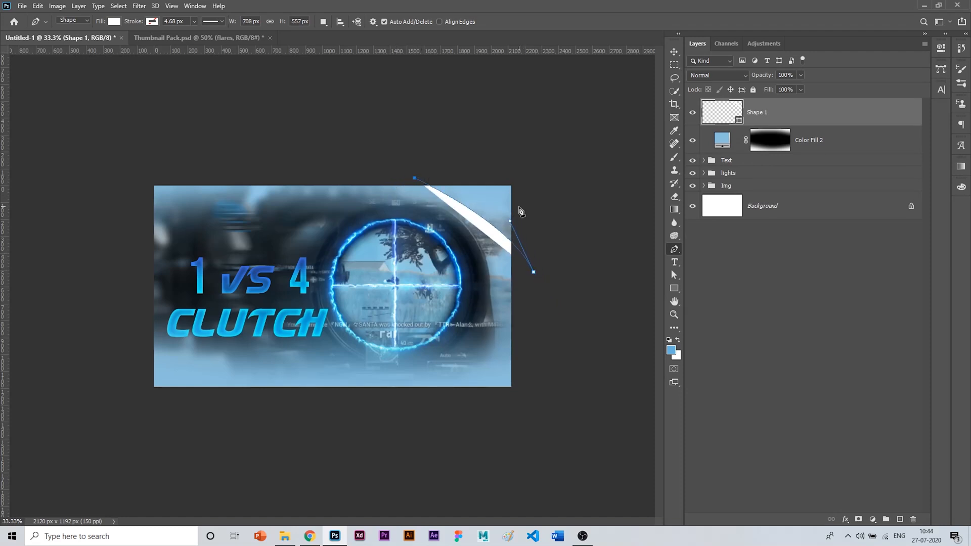
click(526, 173)
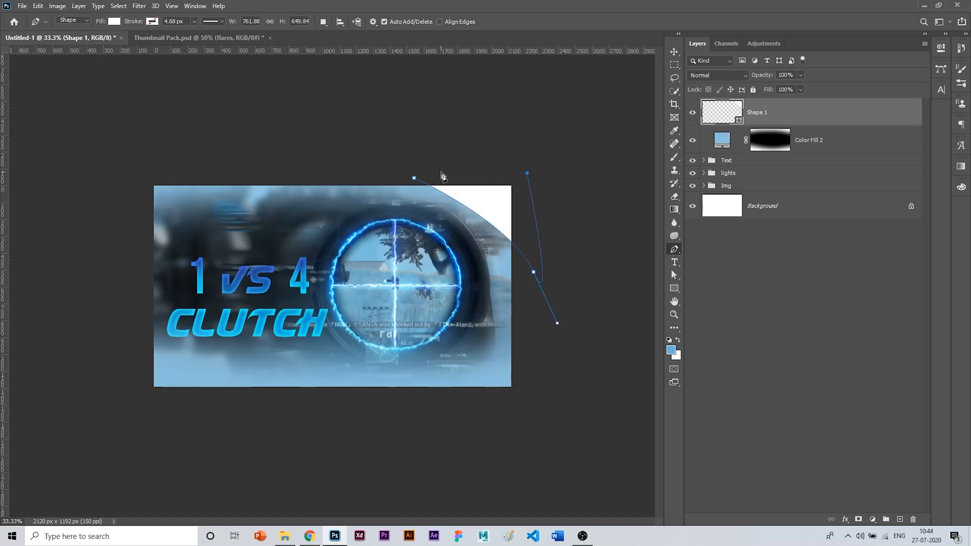
click(413, 179)
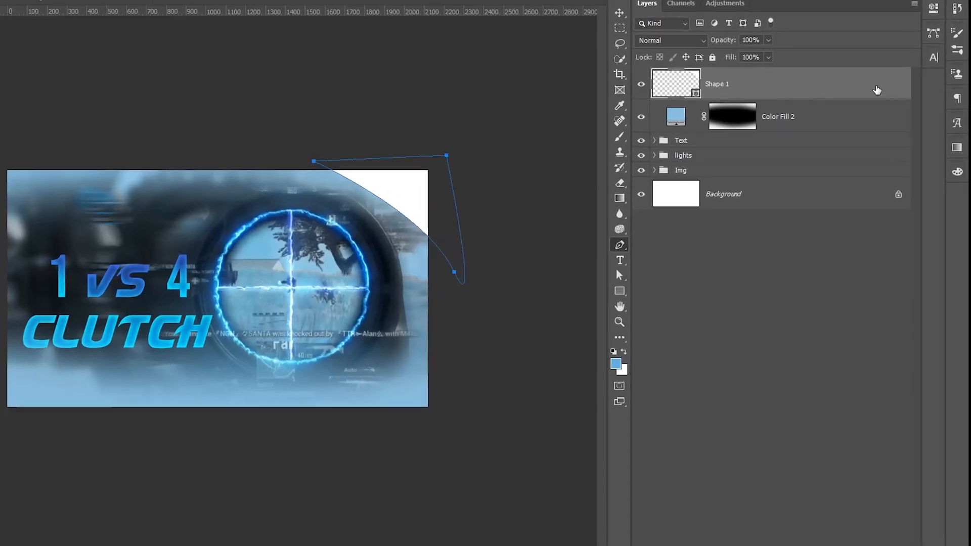
Add a drop shadow to the corner shape with 77% opacity, 3 px distance, 29% spread and 128 px size.
double_click(851, 122)
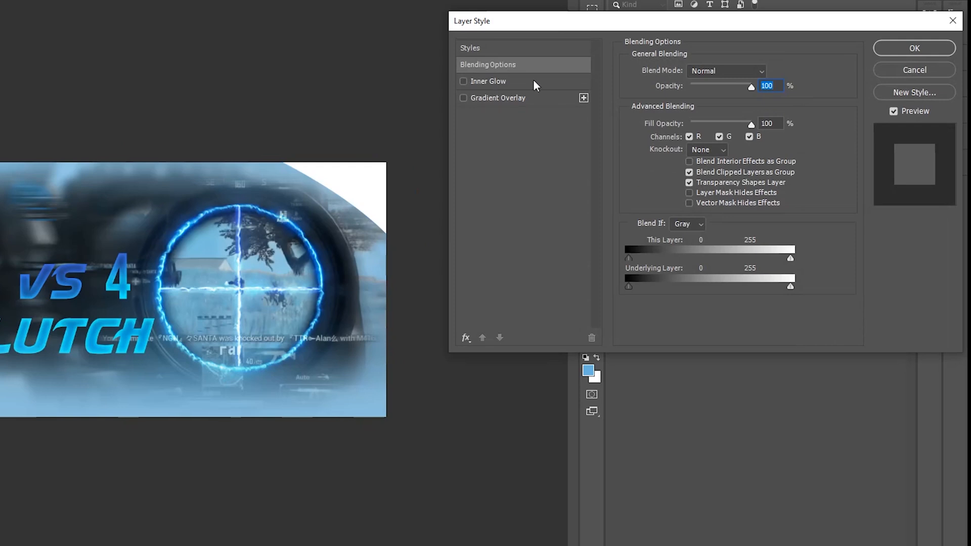
click(551, 83)
click(463, 82)
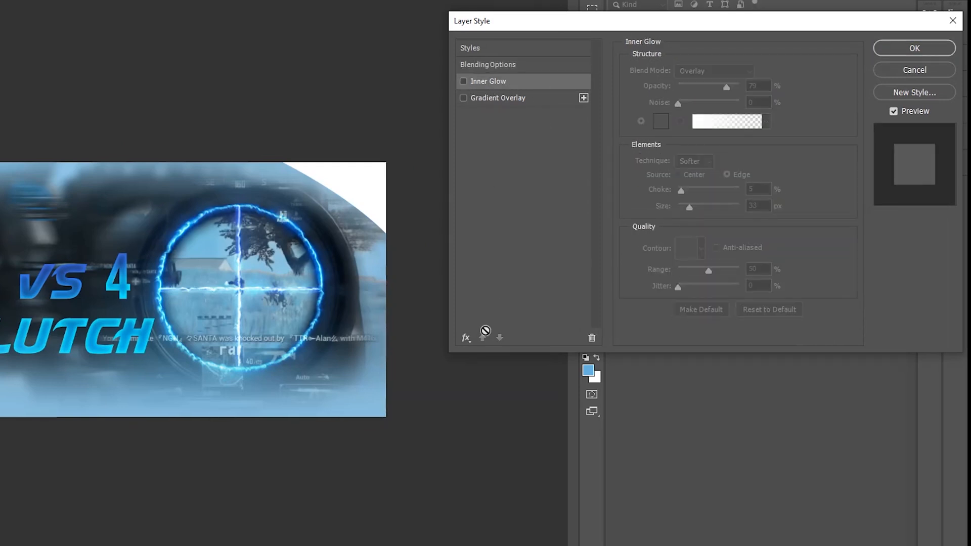
click(465, 338)
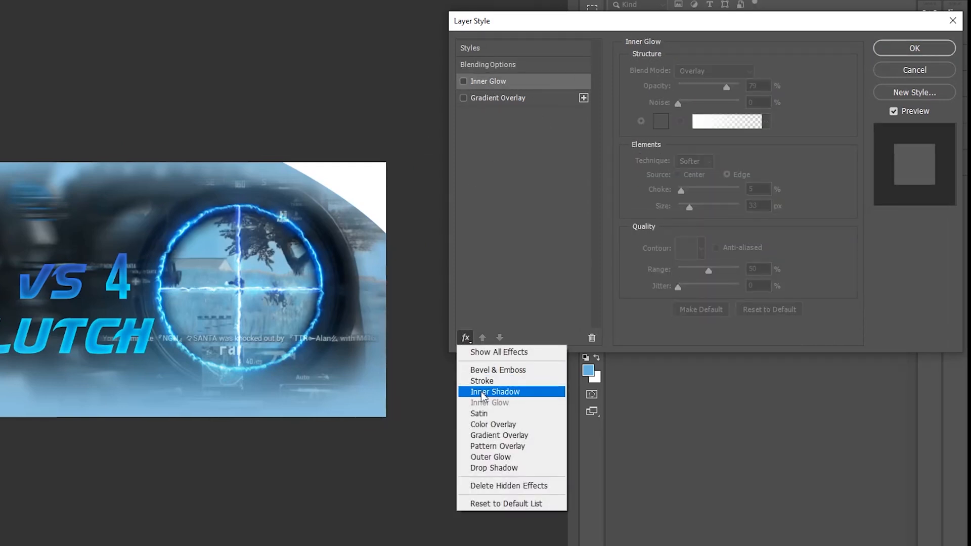
click(497, 467)
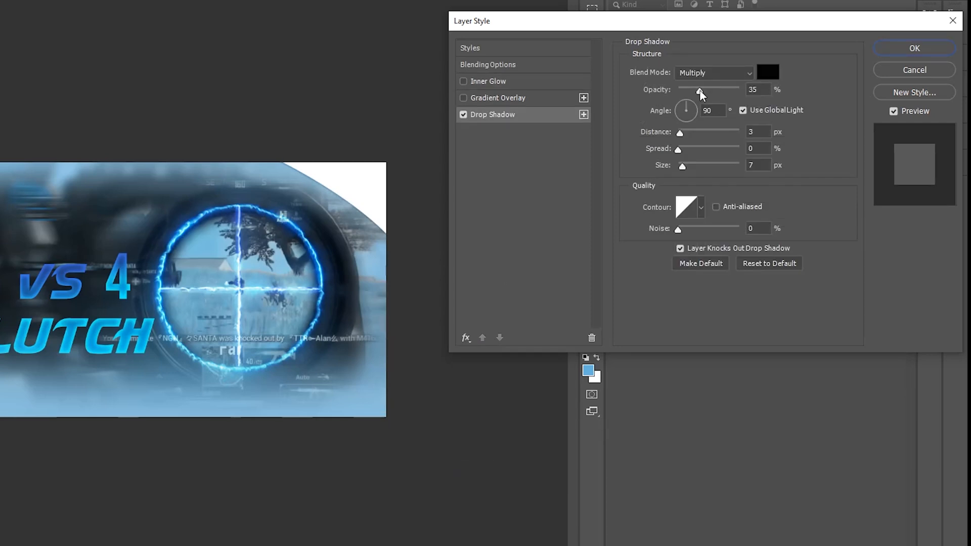
drag(700, 91, 724, 92)
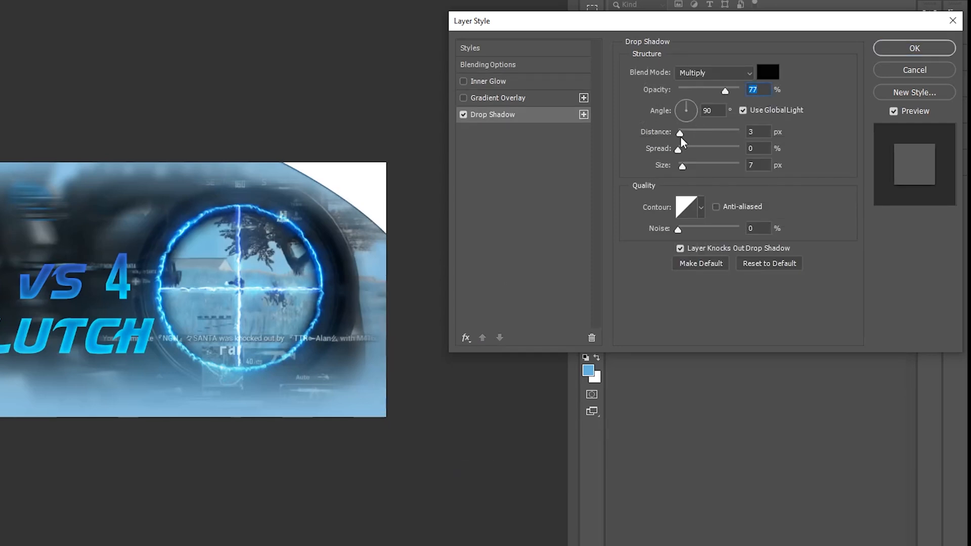
drag(680, 134, 711, 166)
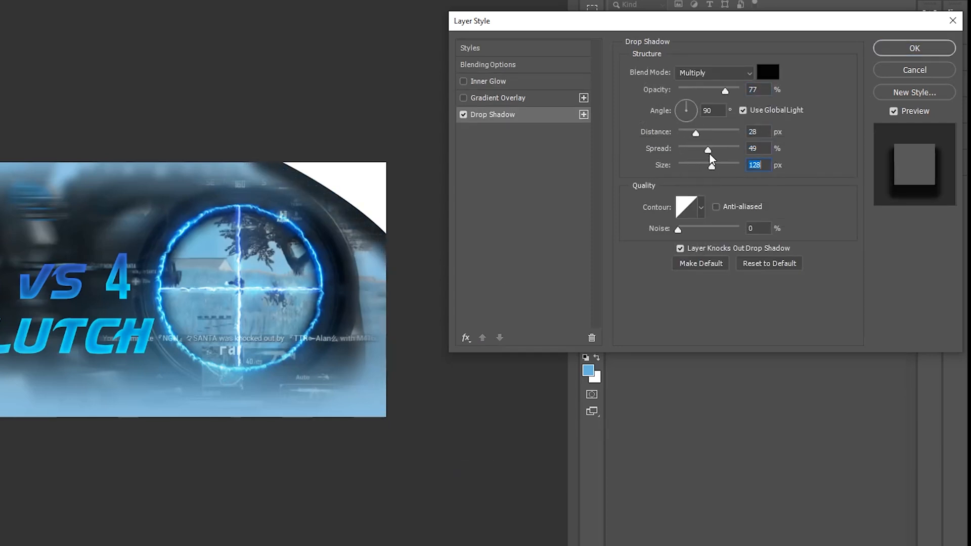
mouse_move(696, 133)
mouse_down()
mouse_move(680, 133)
mouse_move(695, 150)
mouse_up()
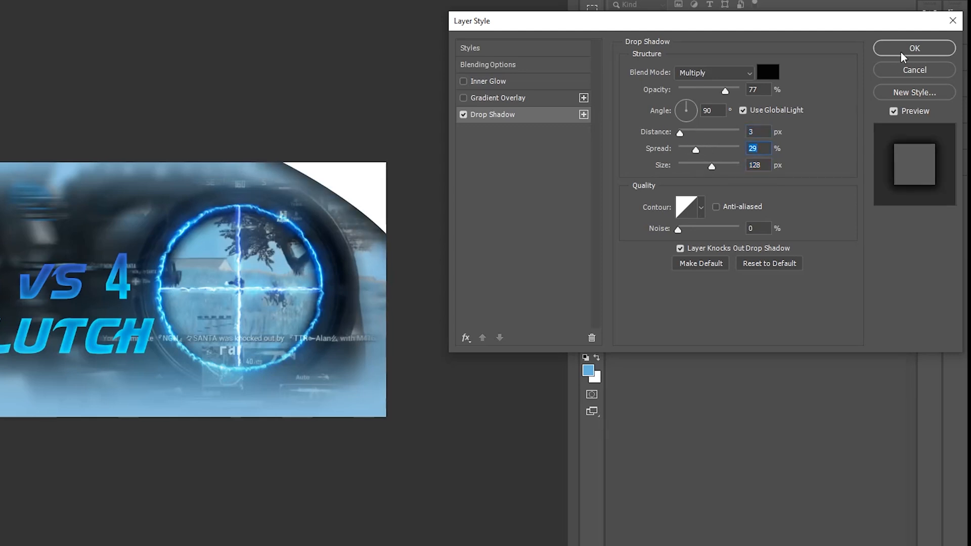
click(903, 51)
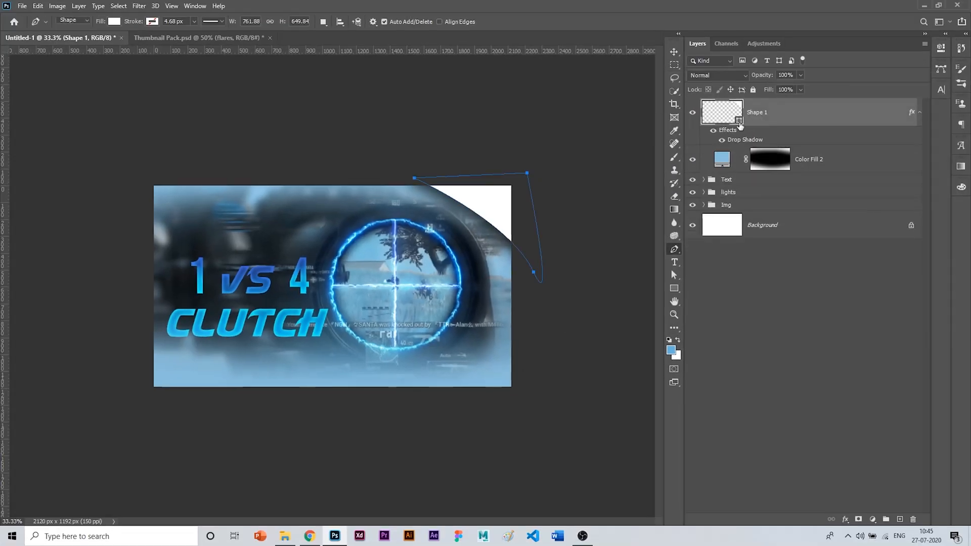
Recolor the corner shape to the saturated blue 0075b7.
double_click(739, 122)
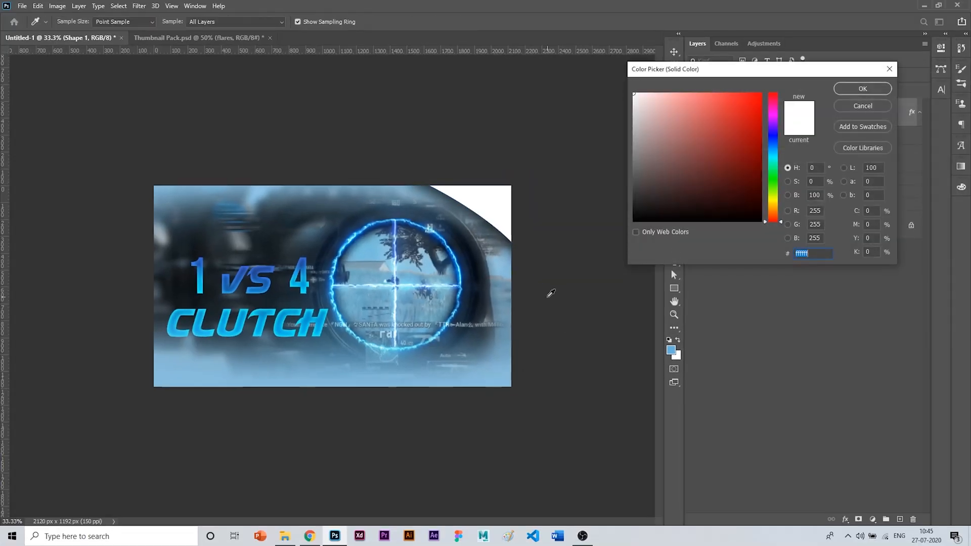
click(498, 375)
click(704, 142)
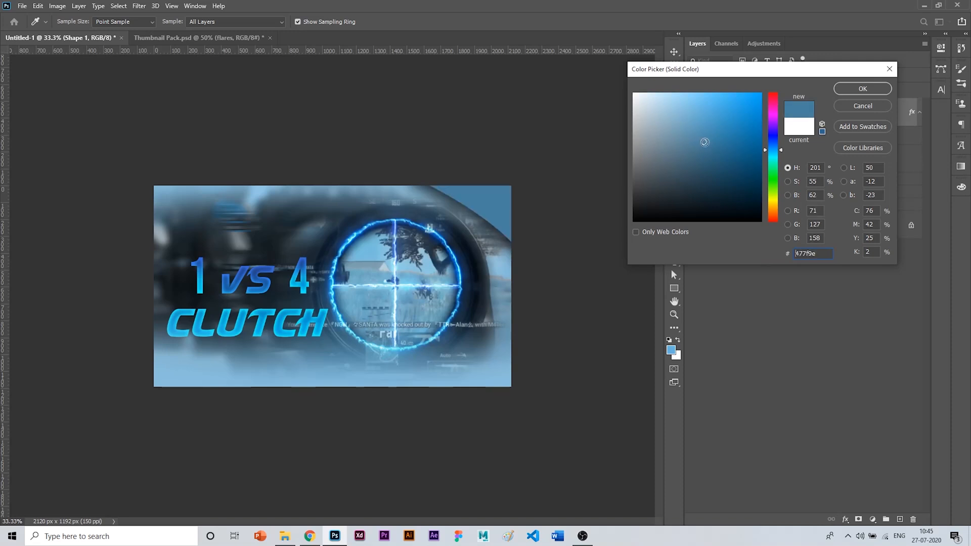
click(760, 138)
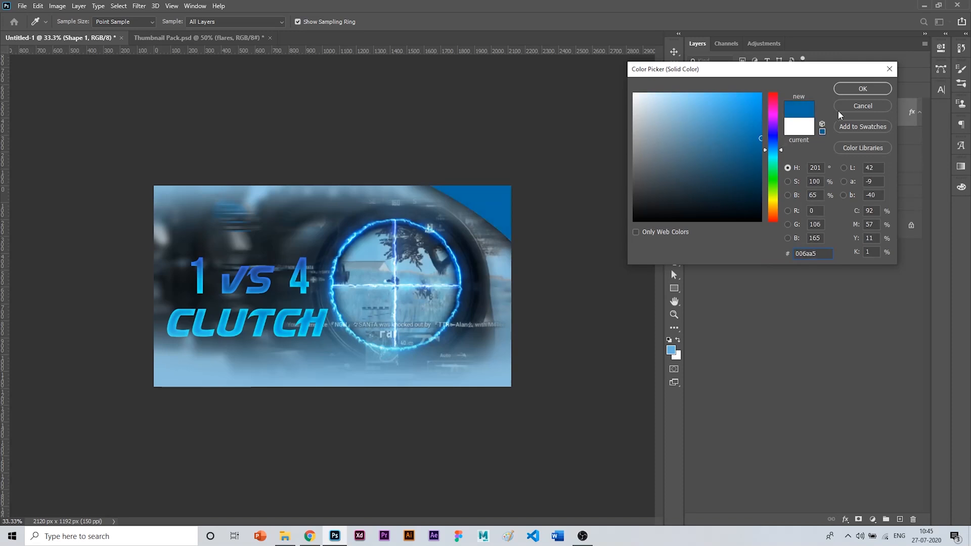
drag(743, 129, 782, 130)
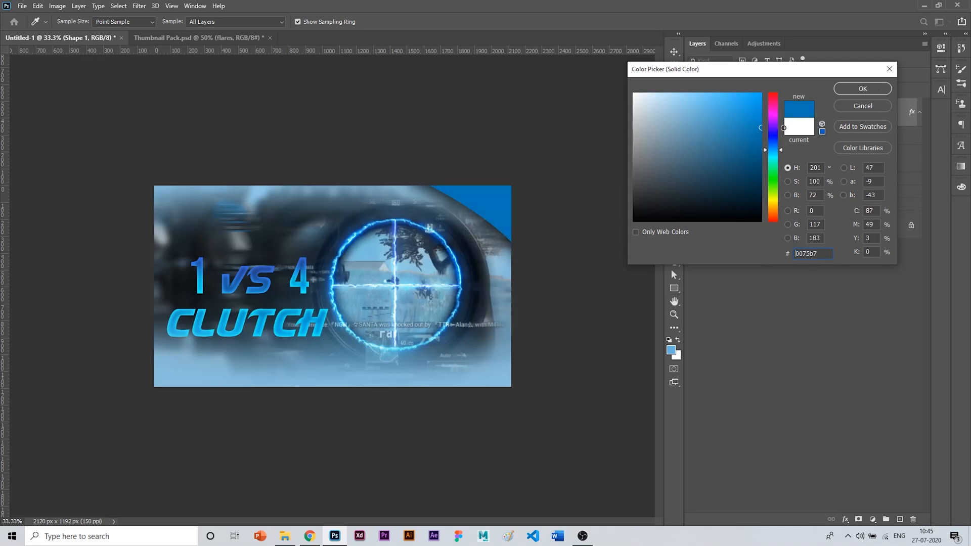
click(849, 93)
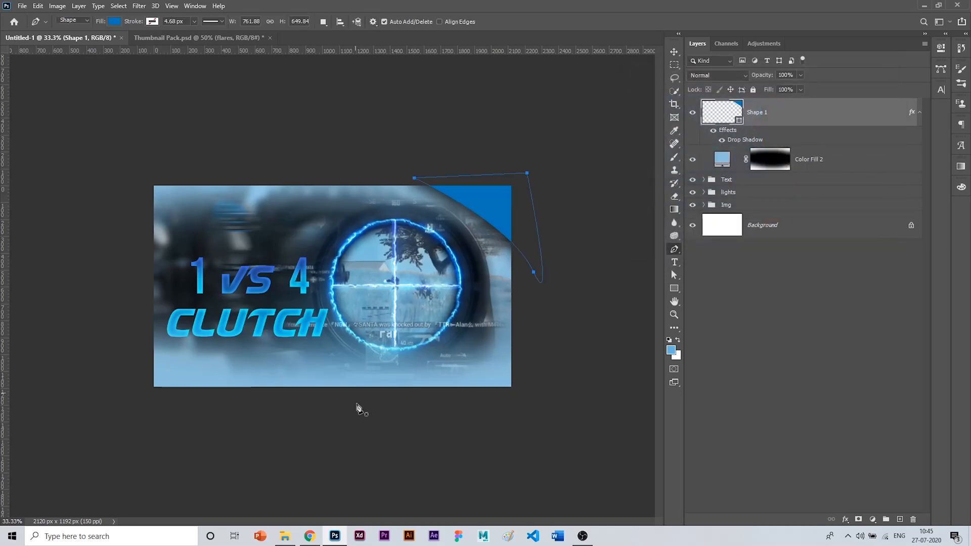
Place the m logo 2 image in the thumbnail, scaled to 9.41% and positioned over the blue corner shape.
drag(293, 540, 415, 341)
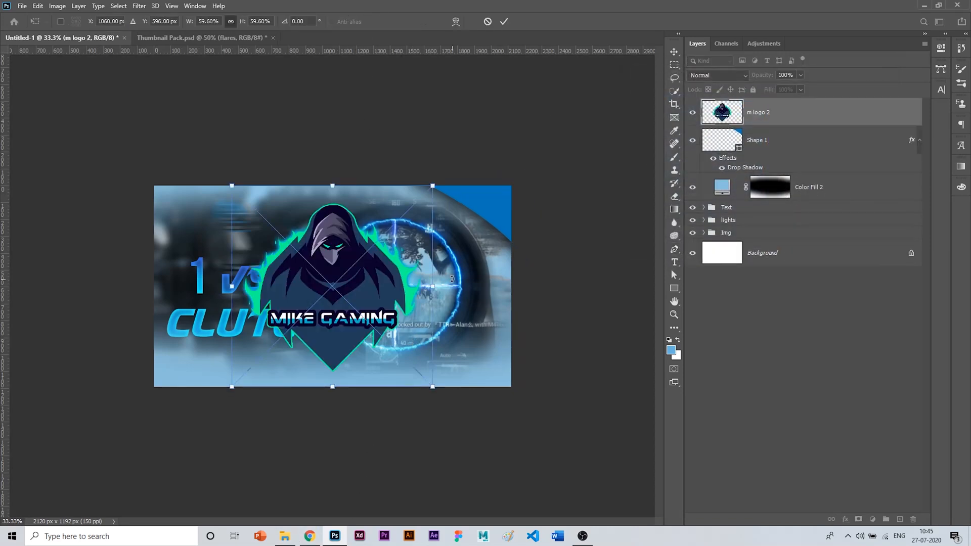
drag(431, 186, 479, 216)
drag(496, 207, 494, 210)
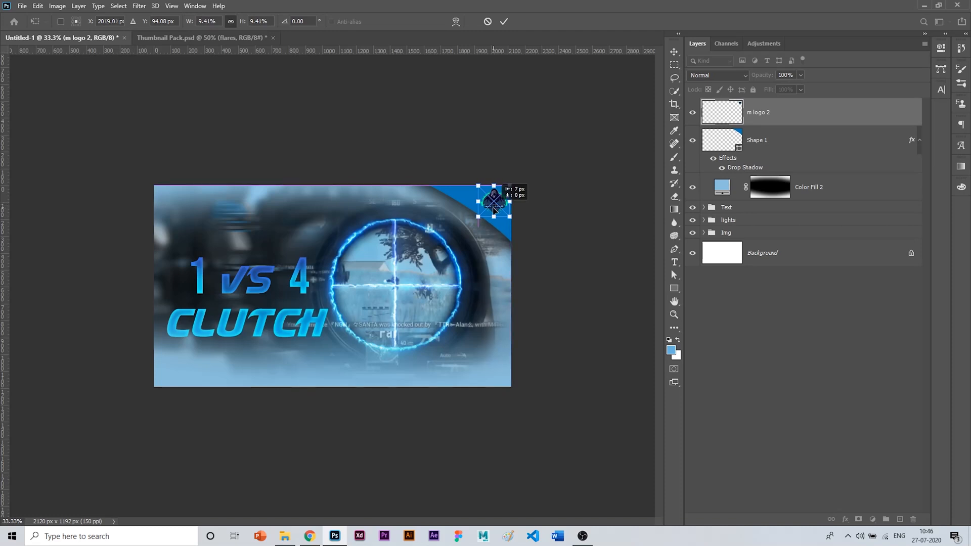
click(504, 21)
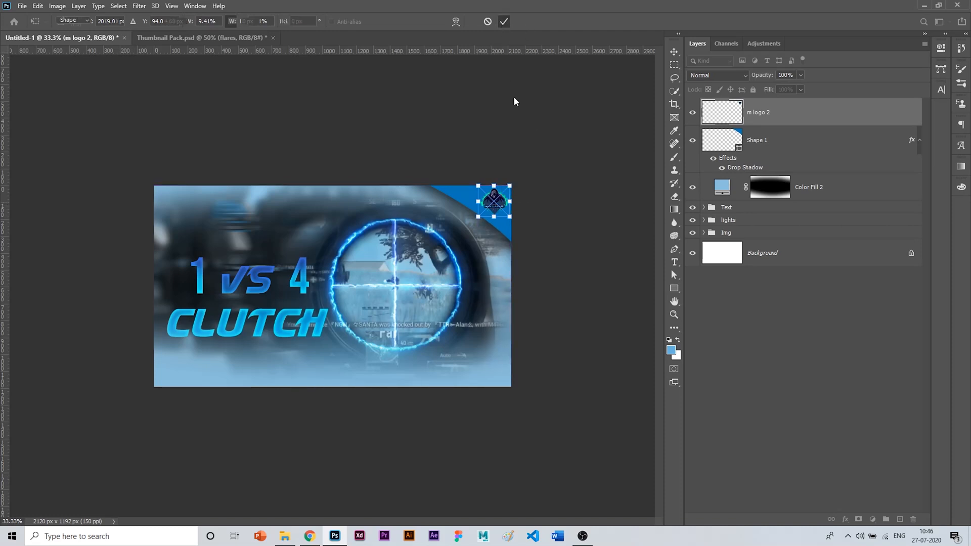
key(p)
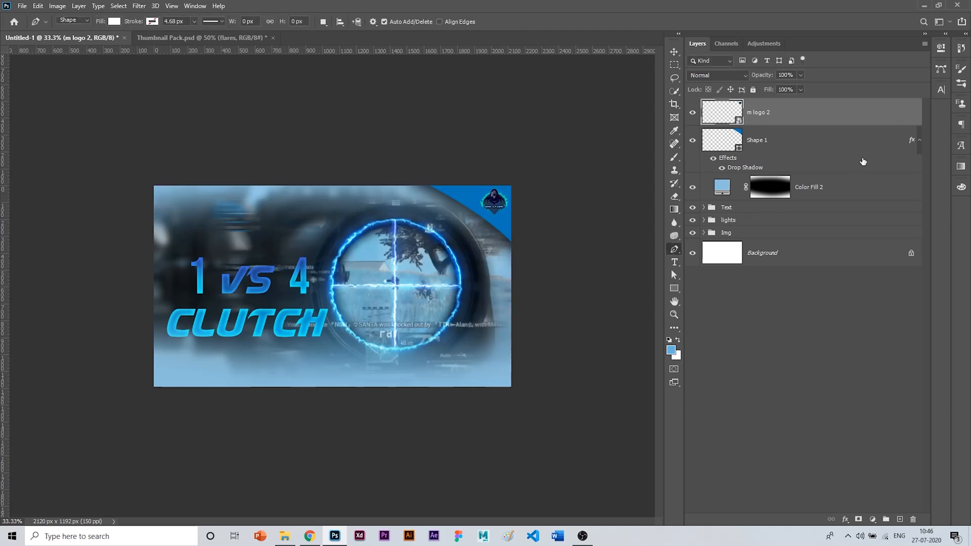
Add a drop shadow to the corner logo at 151° with 8% spread and 27 px size, and nudge the logo slightly inward.
double_click(877, 112)
click(595, 148)
drag(756, 174, 753, 176)
drag(758, 189, 749, 189)
drag(746, 142, 743, 142)
drag(744, 162, 753, 162)
drag(753, 175, 746, 175)
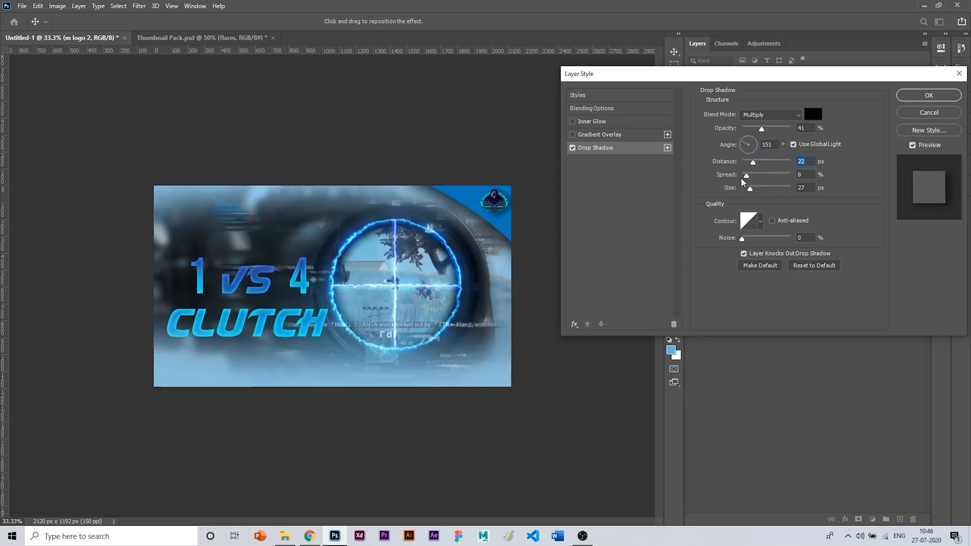
drag(761, 129, 755, 129)
drag(753, 162, 751, 162)
click(928, 95)
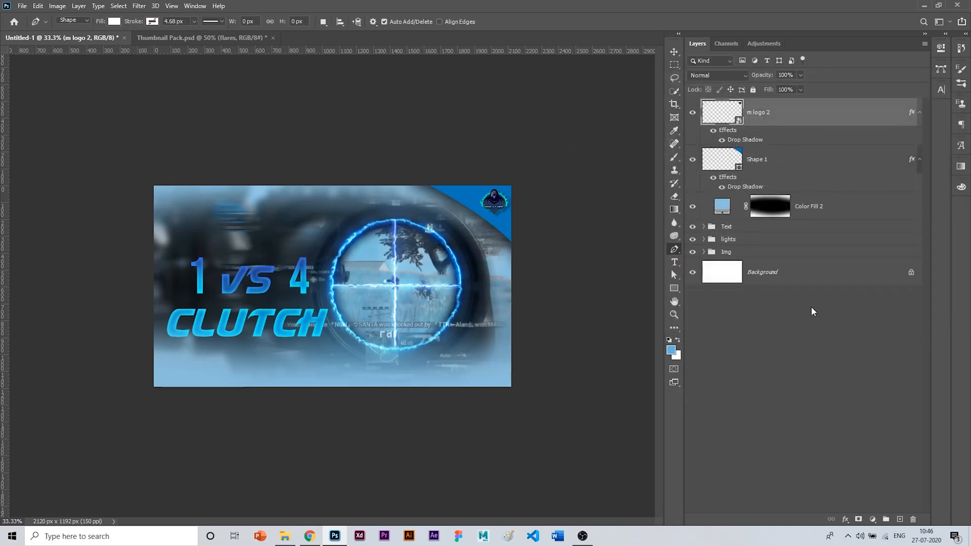
click(674, 51)
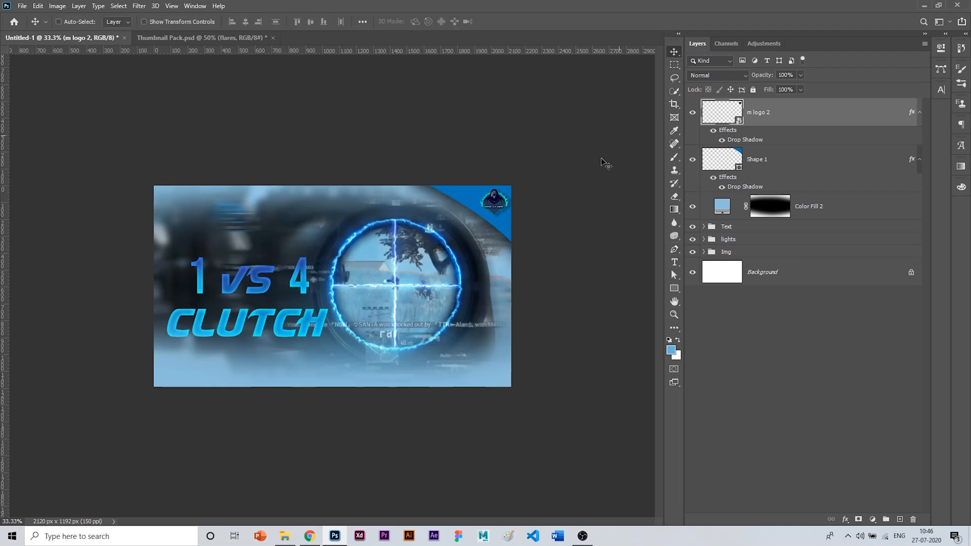
drag(498, 209, 492, 206)
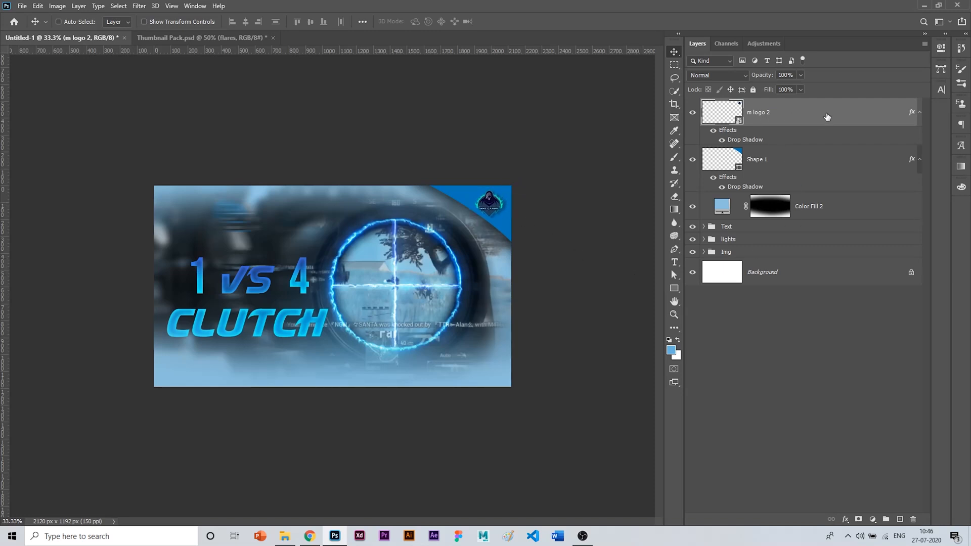
Duplicate the corner logo layer and clear the copy's layer style.
key(ctrl+j)
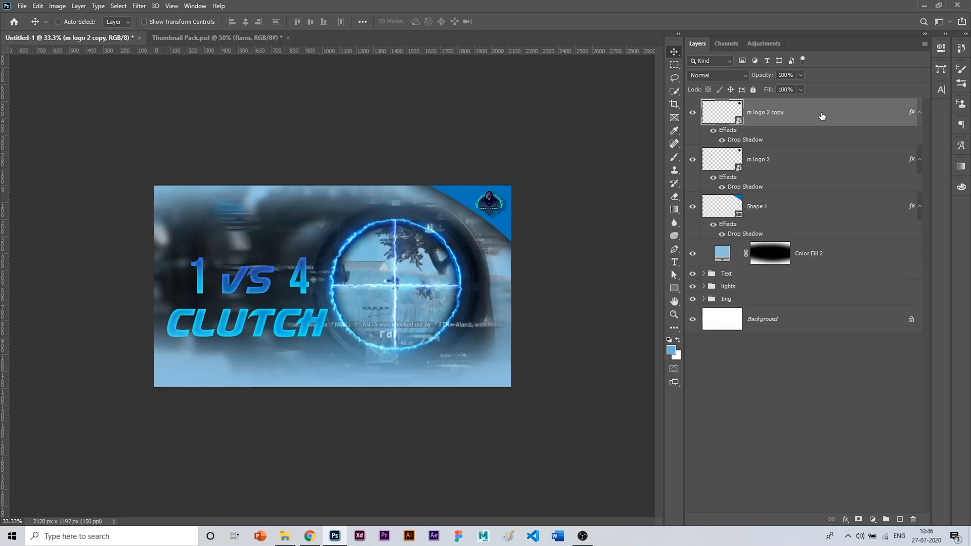
right_click(821, 114)
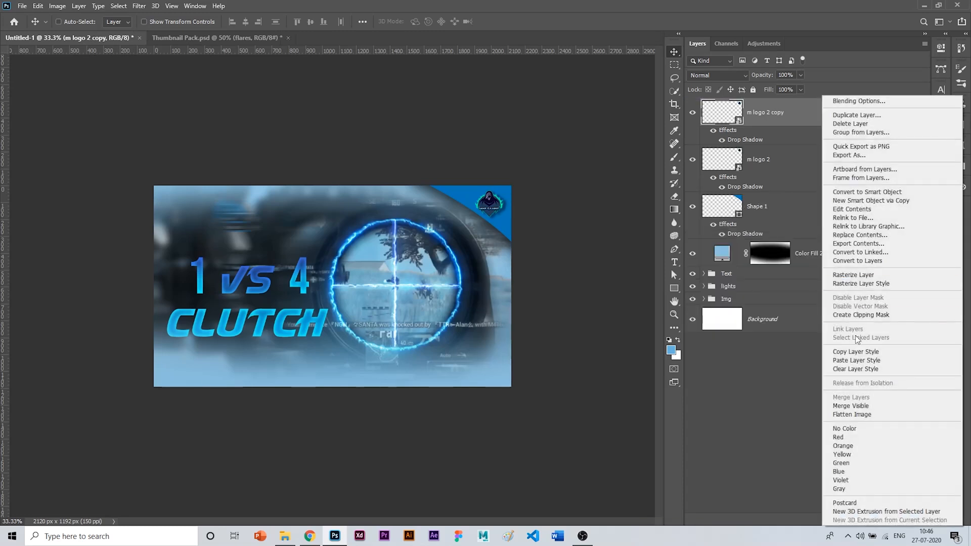
click(862, 368)
Enlarge the logo copy behind the "1 vs 4 clutch" title and place its layer between the Text and lights groups.
drag(489, 207, 419, 420)
key(ctrl+t)
drag(384, 384, 283, 334)
click(504, 22)
drag(806, 118, 795, 259)
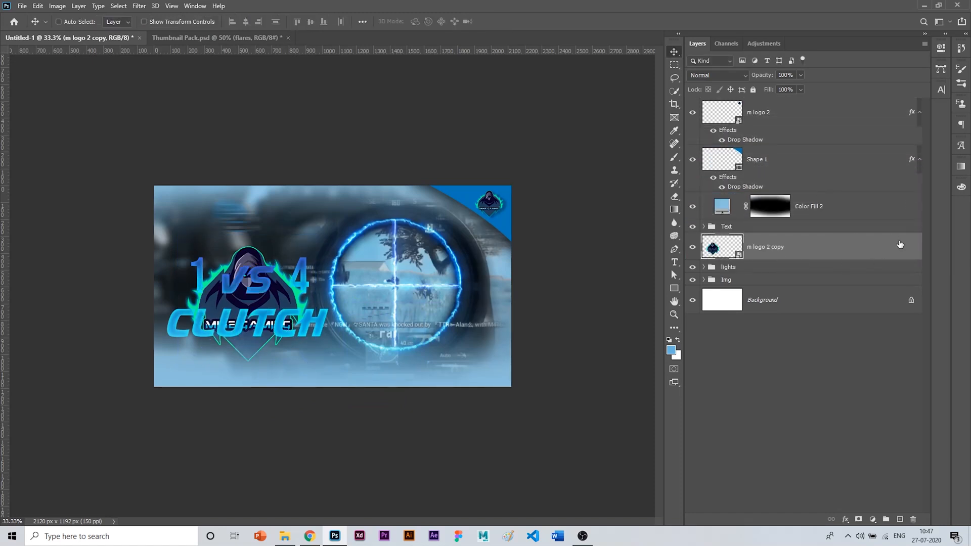
Apply a Hue/Saturation adjustment to the large logo copy with saturation -100 and lightness 0.
key(ctrl)
key(ctrl+u)
drag(457, 227, 372, 236)
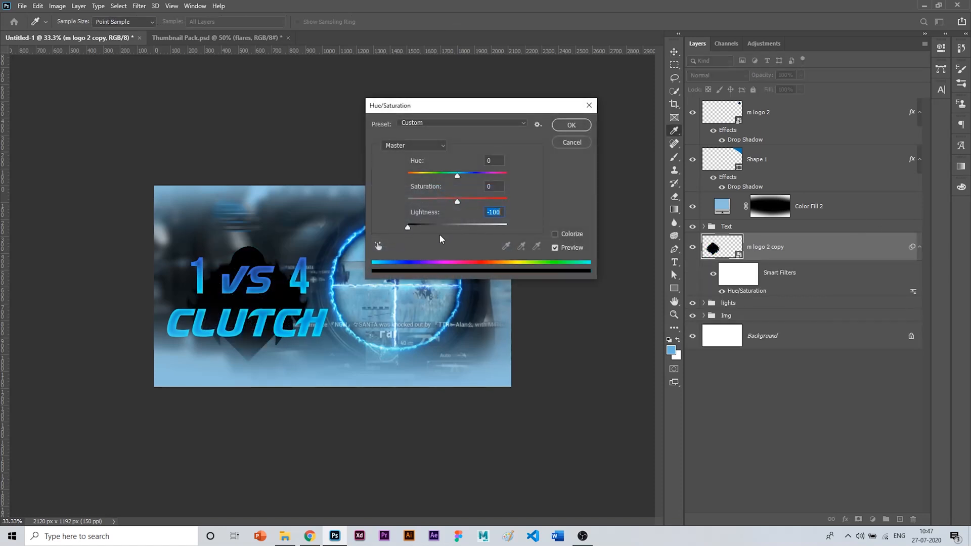
drag(478, 227, 562, 234)
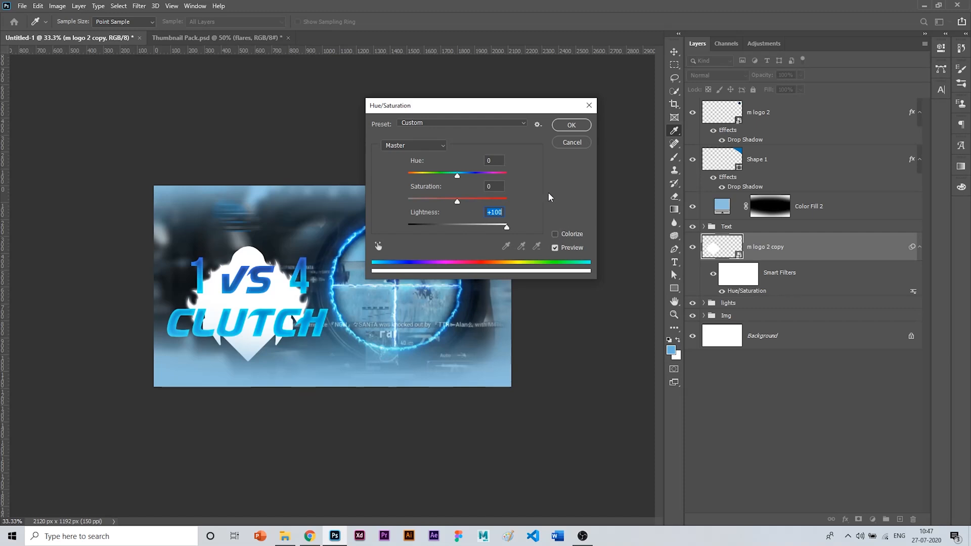
text(-0)
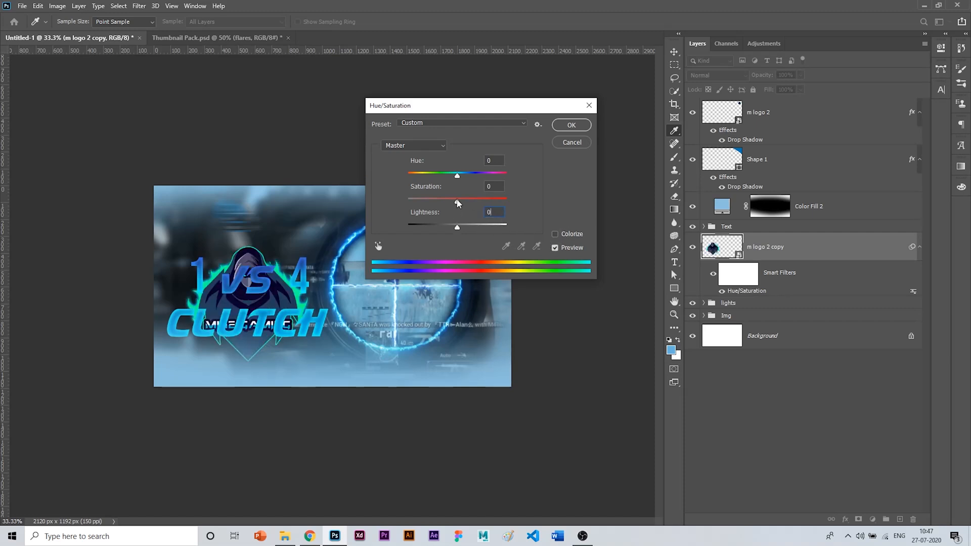
drag(457, 201, 383, 219)
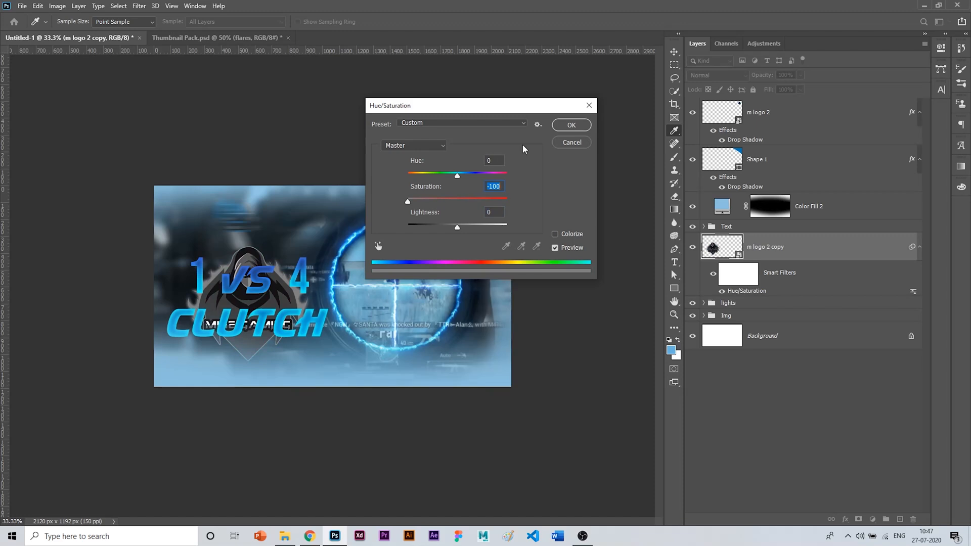
click(576, 125)
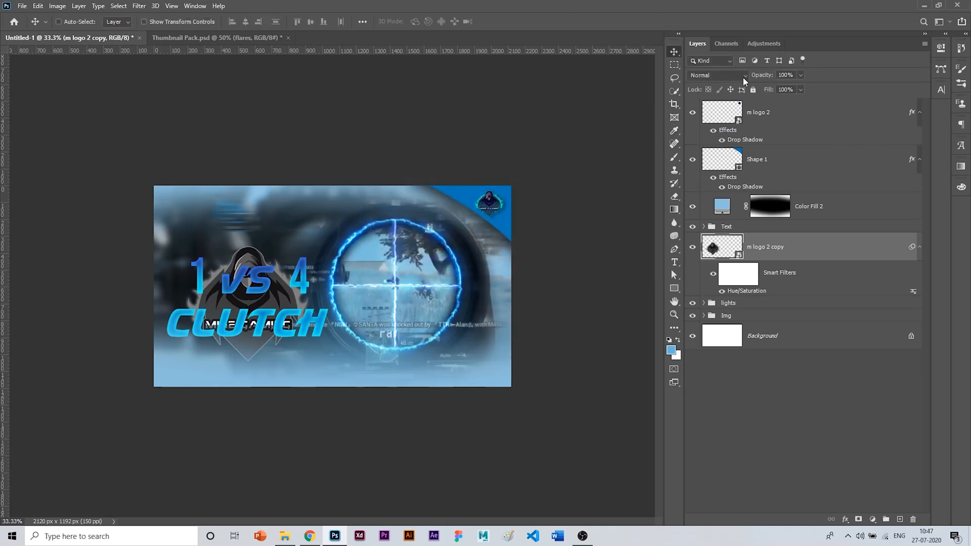
Lower the large logo copy's opacity to 23% and change its Hue/Saturation filter to saturation -70.
drag(800, 75, 761, 94)
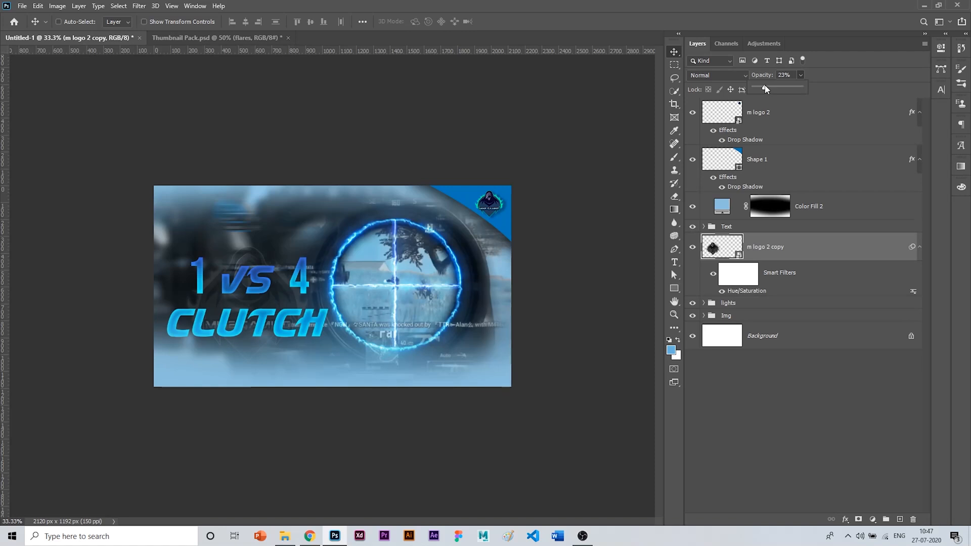
click(765, 294)
double_click(766, 292)
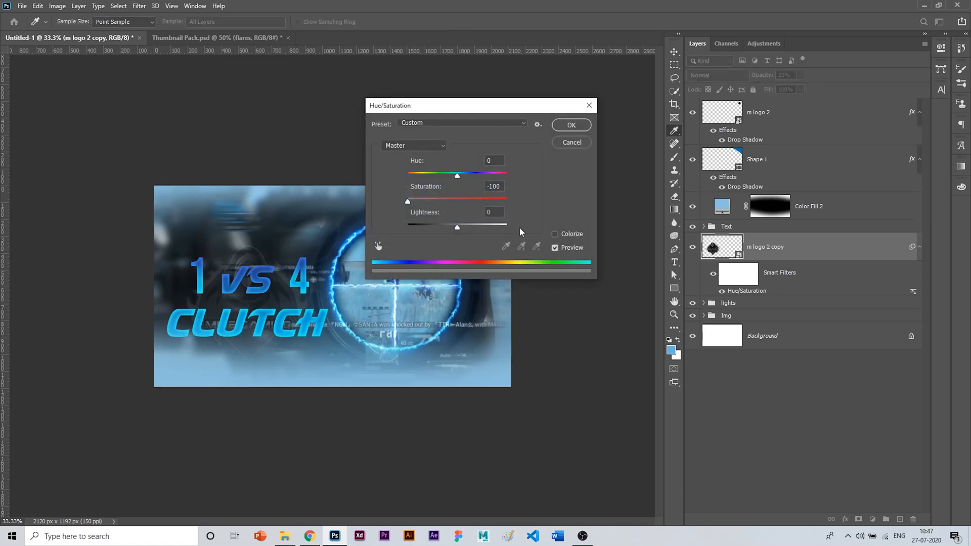
drag(421, 201, 423, 201)
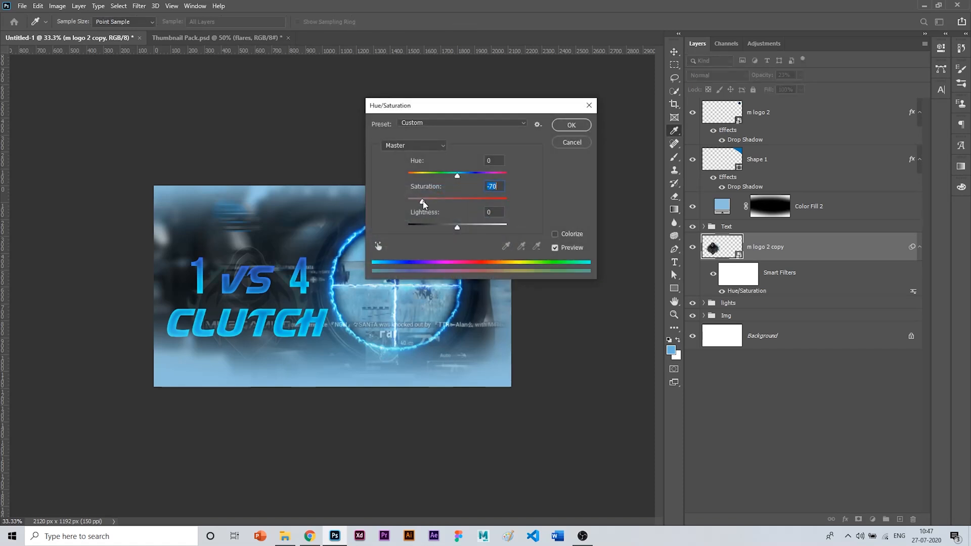
click(580, 124)
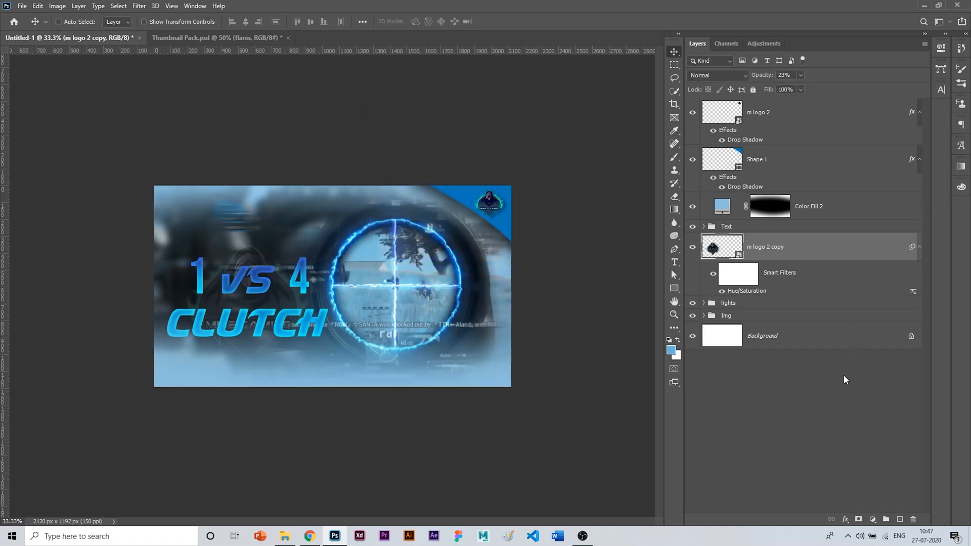
Open the large logo copy's opacity for adjustment.
click(800, 90)
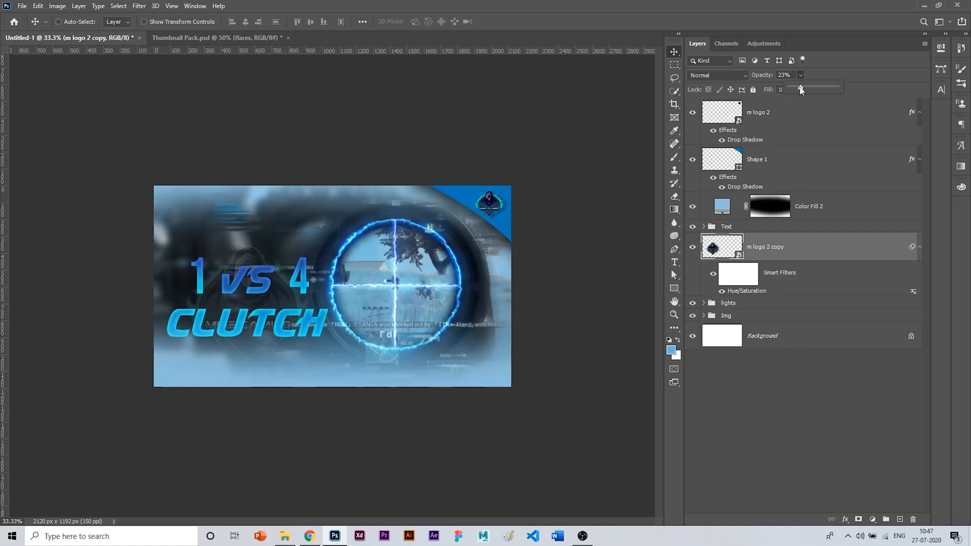